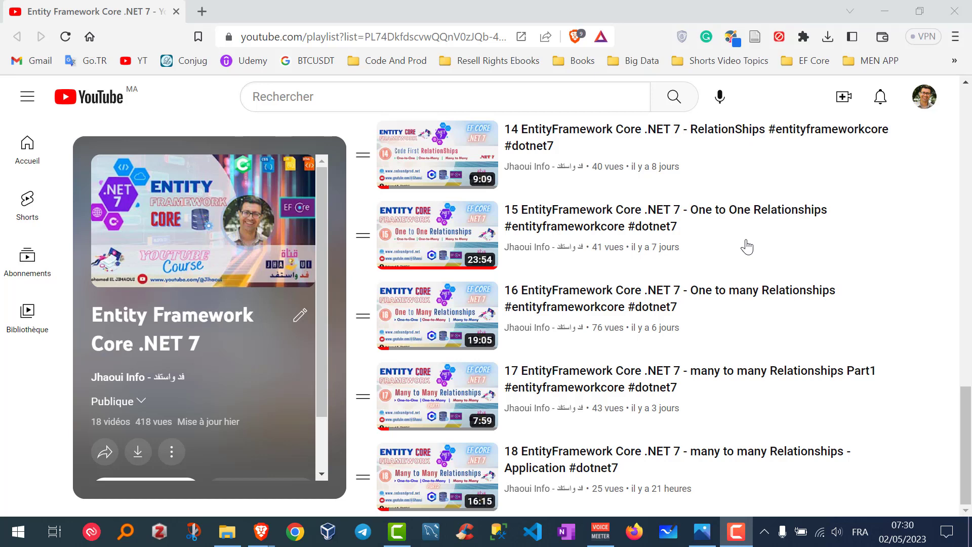
- Nudge the Review table up and left and move the PriceOffer table to the right
scroll(747, 247, "up", 2)
scroll(747, 247, "up", 2)
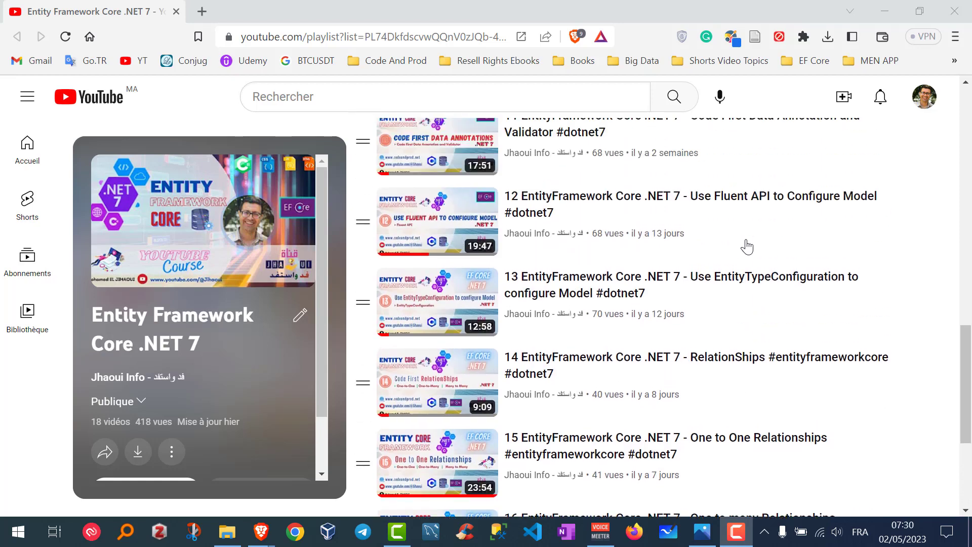
scroll(747, 247, "up", 5)
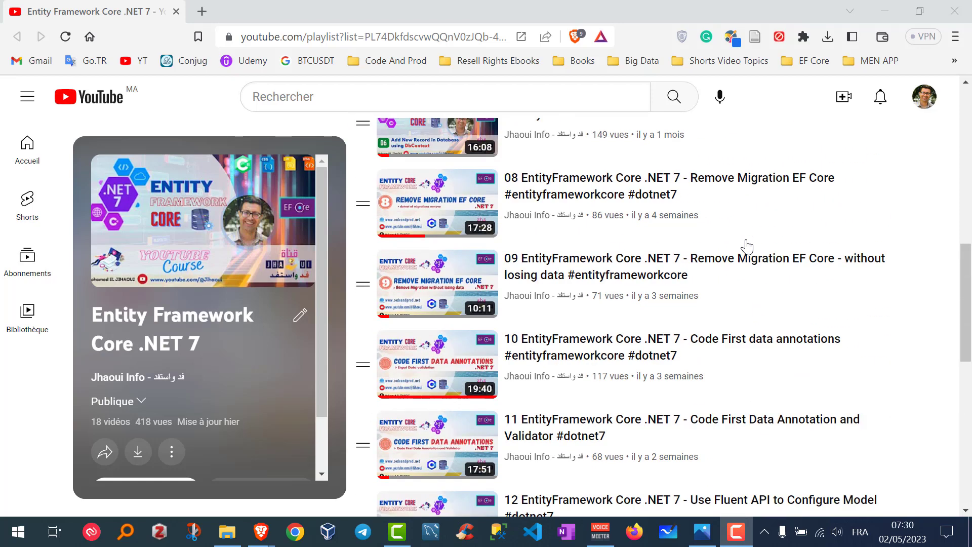
scroll(747, 247, "up", 3)
scroll(747, 247, "up", 2)
scroll(747, 247, "up", 2)
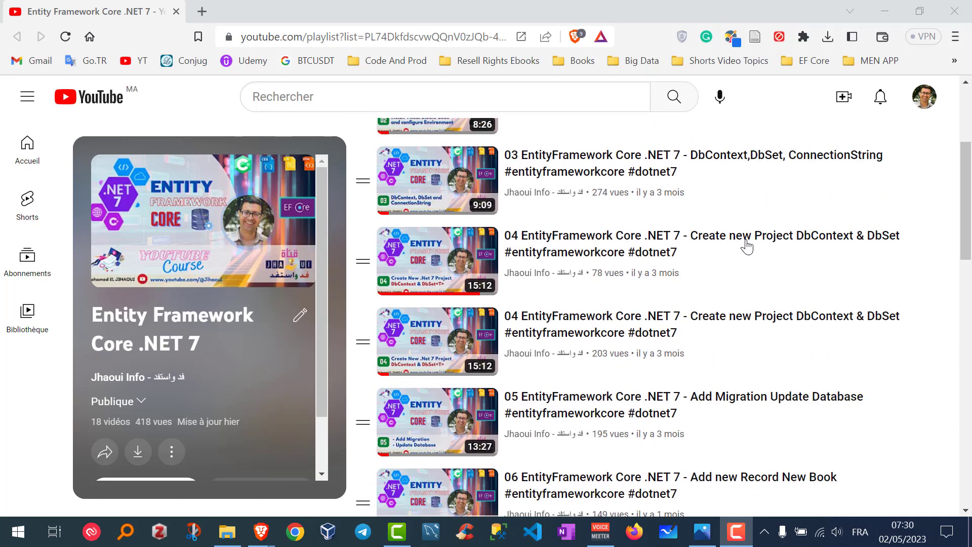
scroll(747, 247, "up", 3)
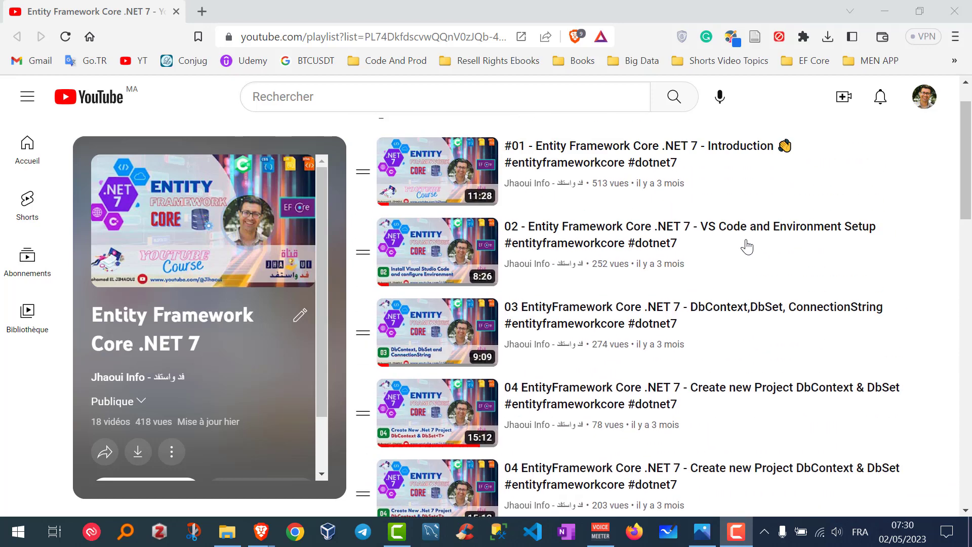
scroll(747, 247, "down", 9)
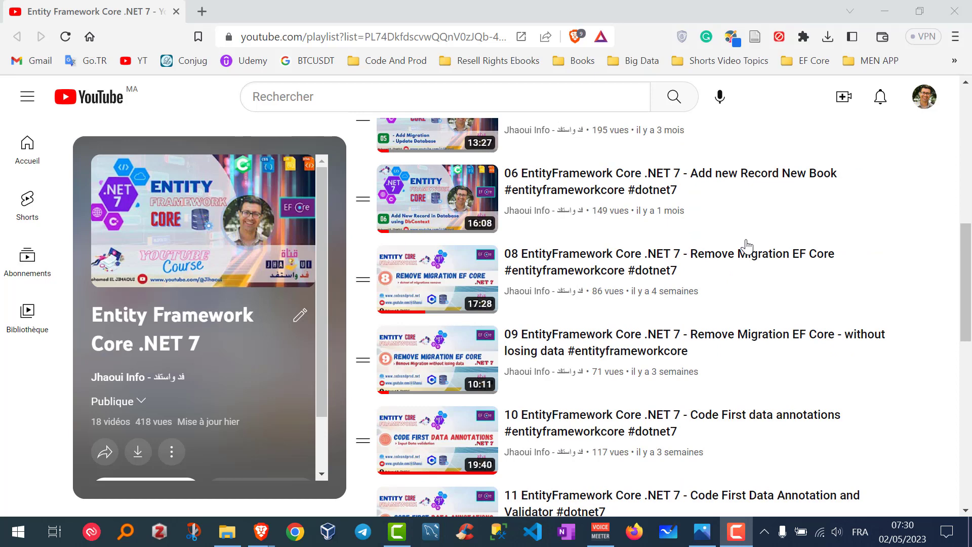
scroll(746, 247, "down", 1)
scroll(746, 248, "down", 2)
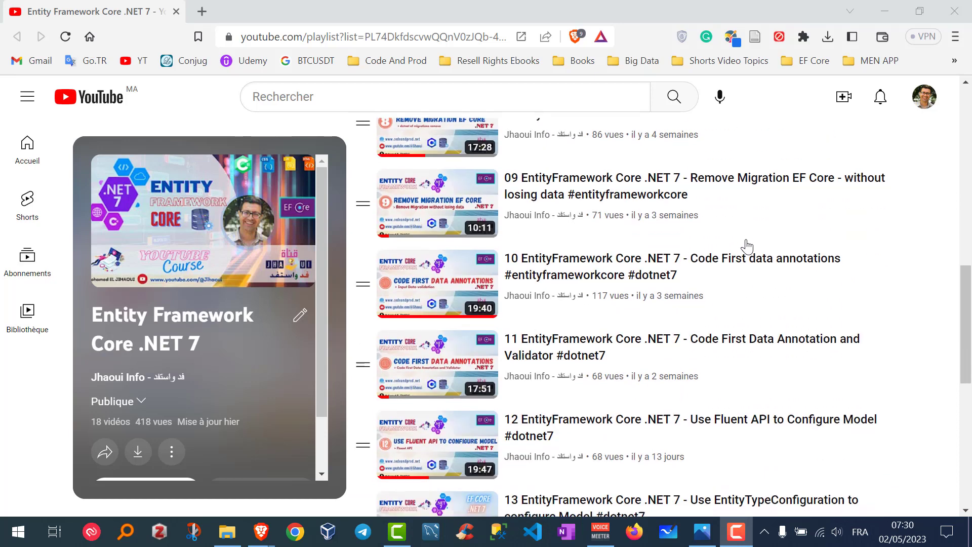
scroll(747, 247, "down", 4)
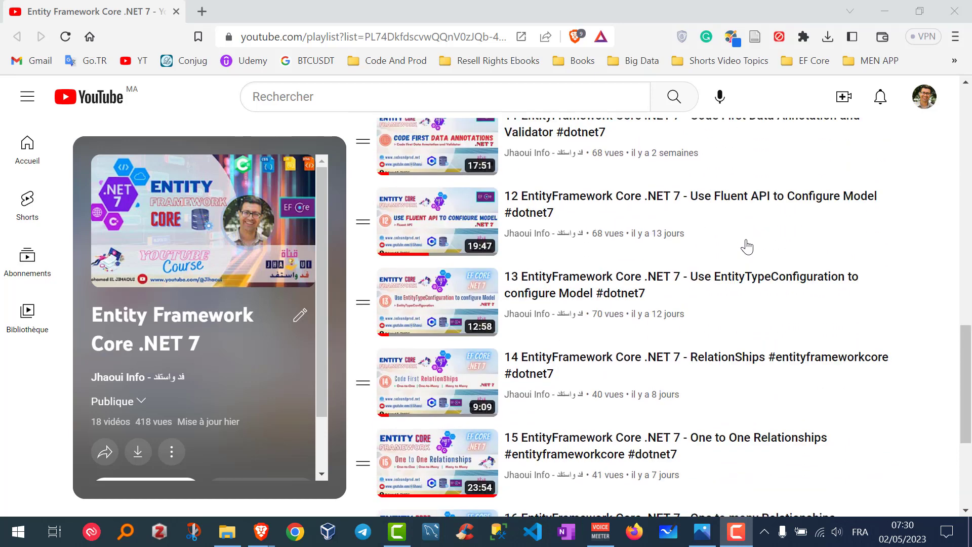
mouse_move(887, 240)
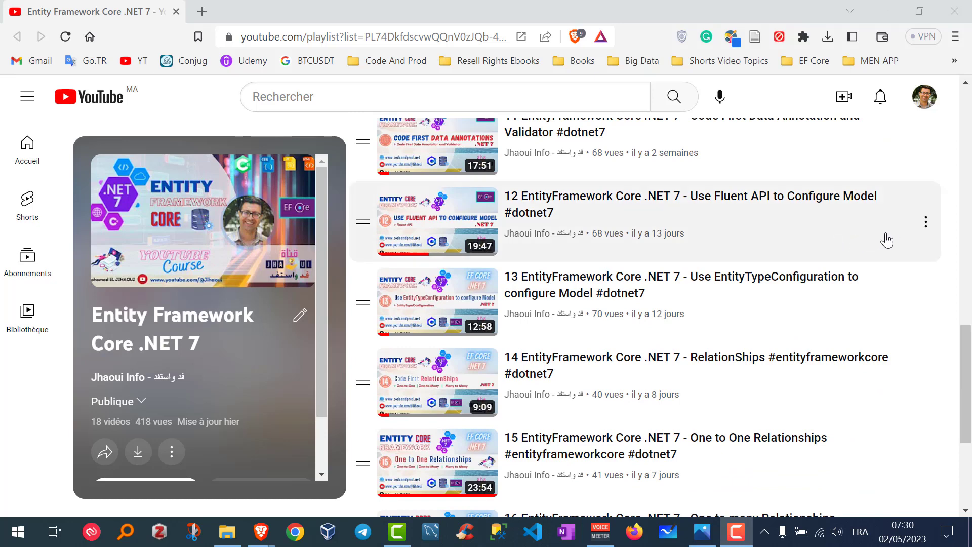
scroll(741, 259, "down", 3)
scroll(741, 259, "down", 2)
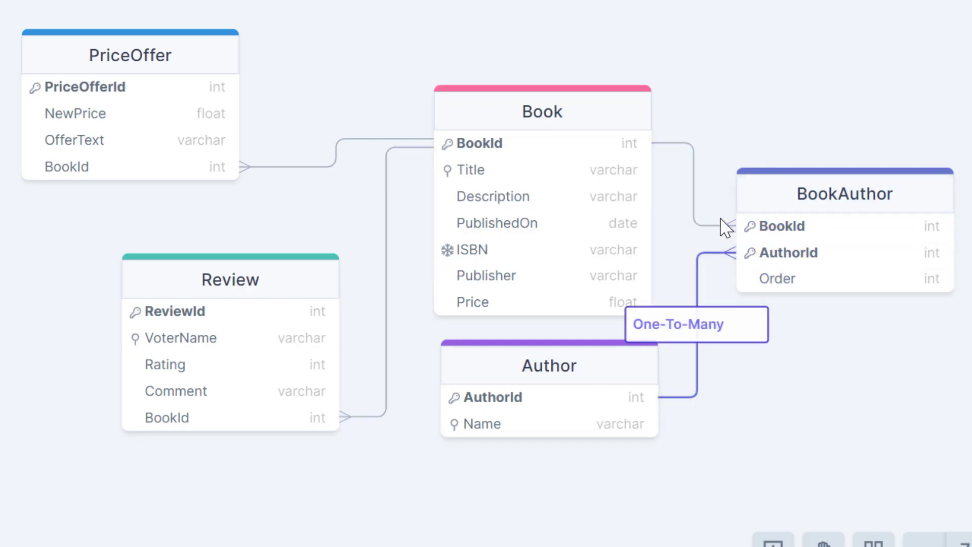
left_click_drag(542, 111, 537, 101)
left_click_drag(228, 292, 210, 287)
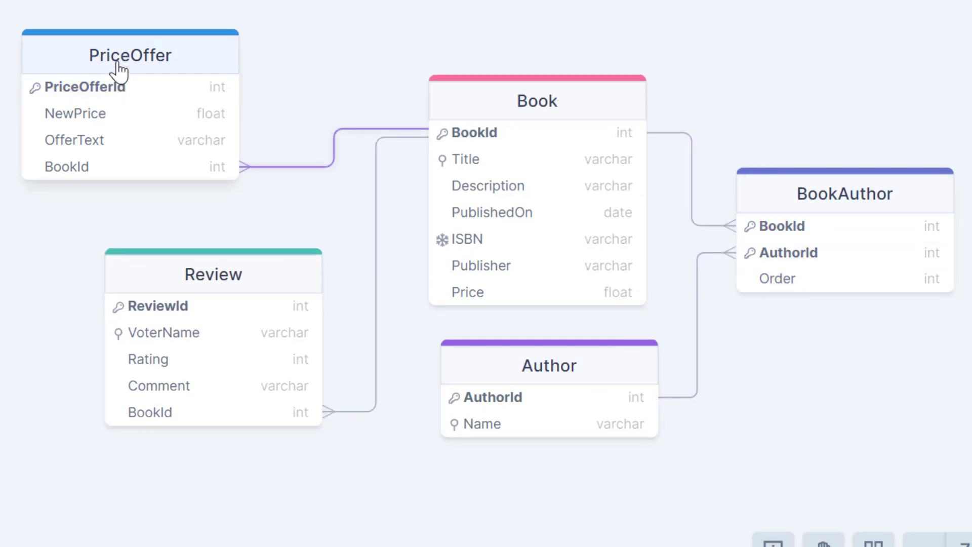
mouse_move(119, 63)
left_mouse_down()
mouse_move(167, 62)
mouse_move(170, 38)
mouse_move(187, 48)
left_mouse_up()
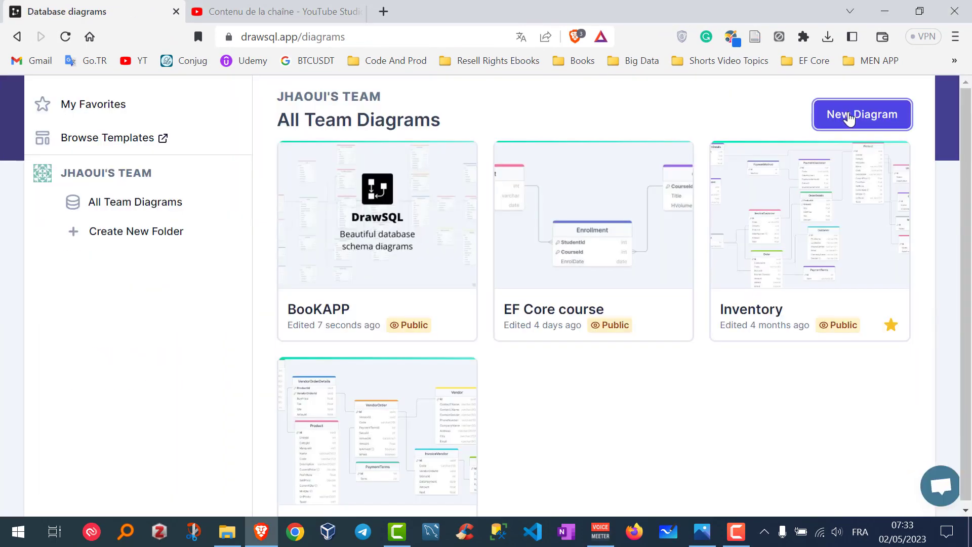
- Create a new public SQL Server diagram named 'BookAppV2'
left_click(848, 116)
left_click(553, 417)
left_click(651, 413)
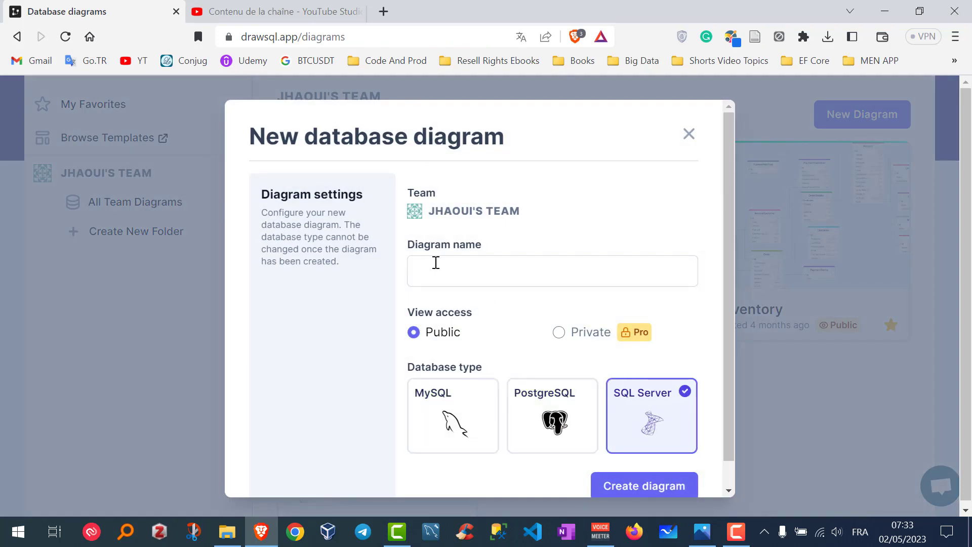
left_click(436, 261)
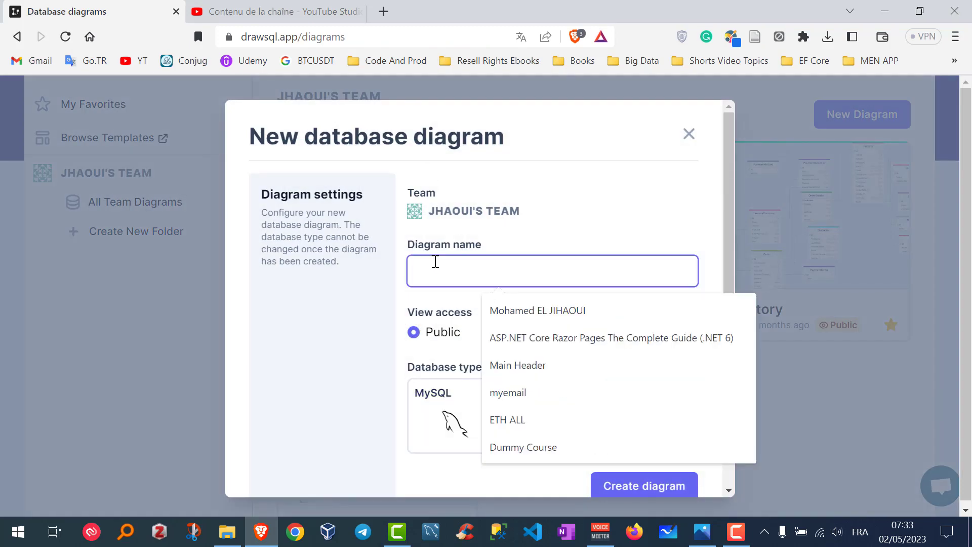
type("BookA")
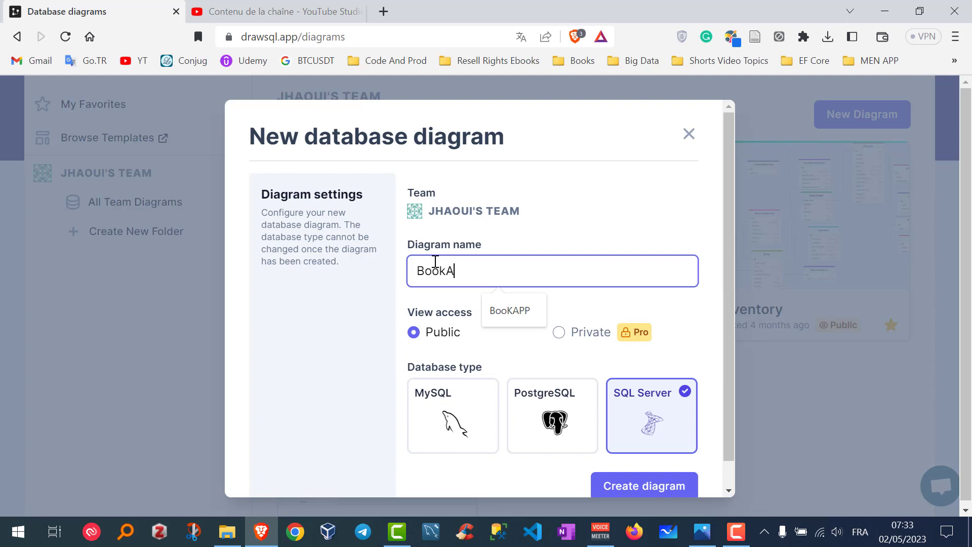
type("ppV2")
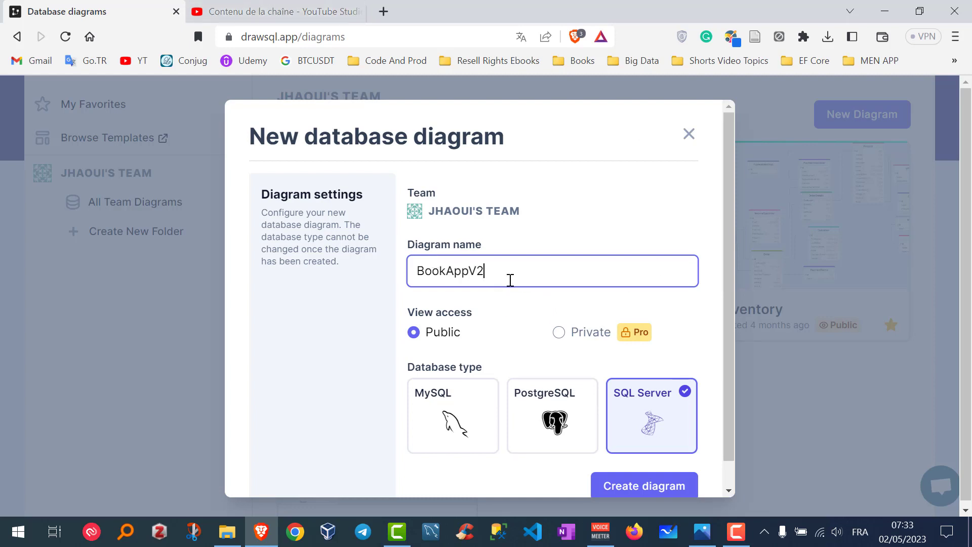
left_click(647, 487)
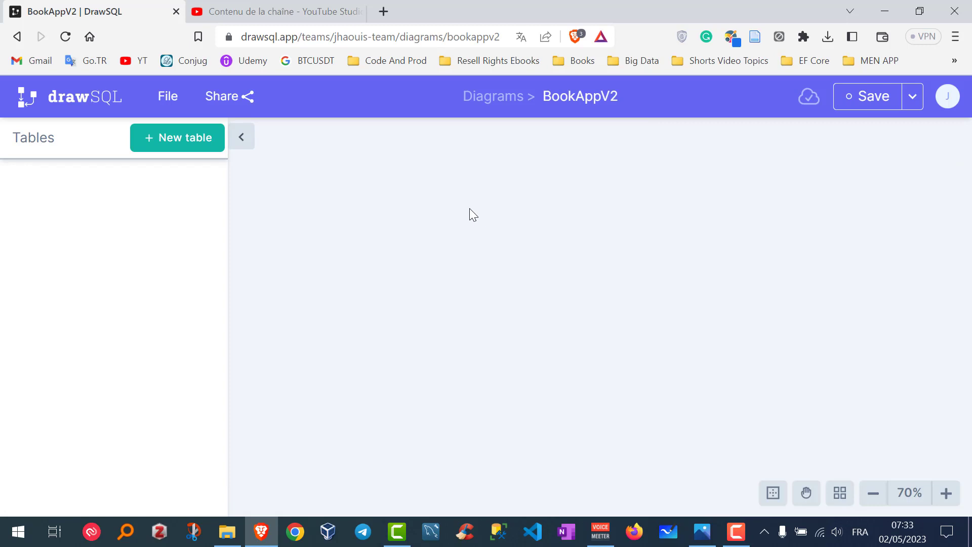
- Add a Book table whose id column is renamed BookId, kept as non-nullable primary key
key("F10")
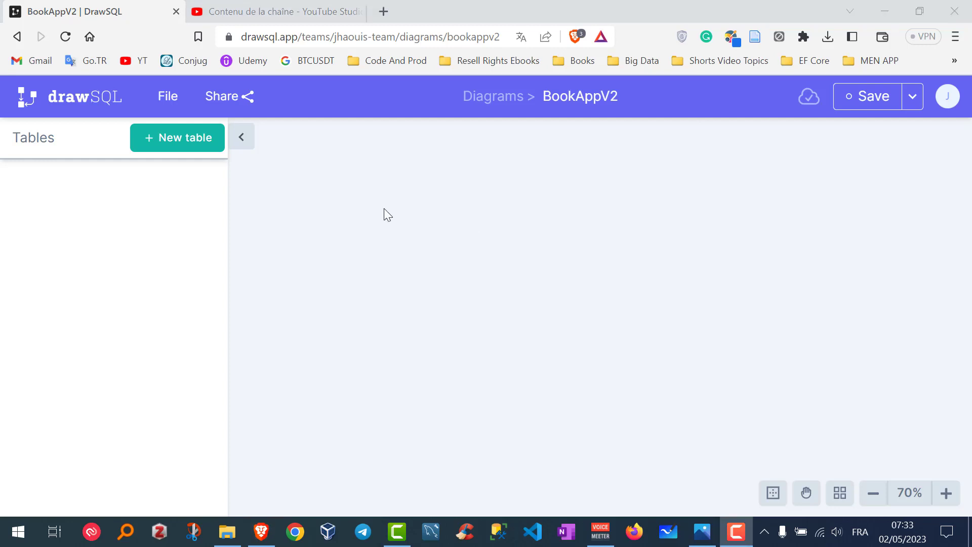
left_click(181, 143)
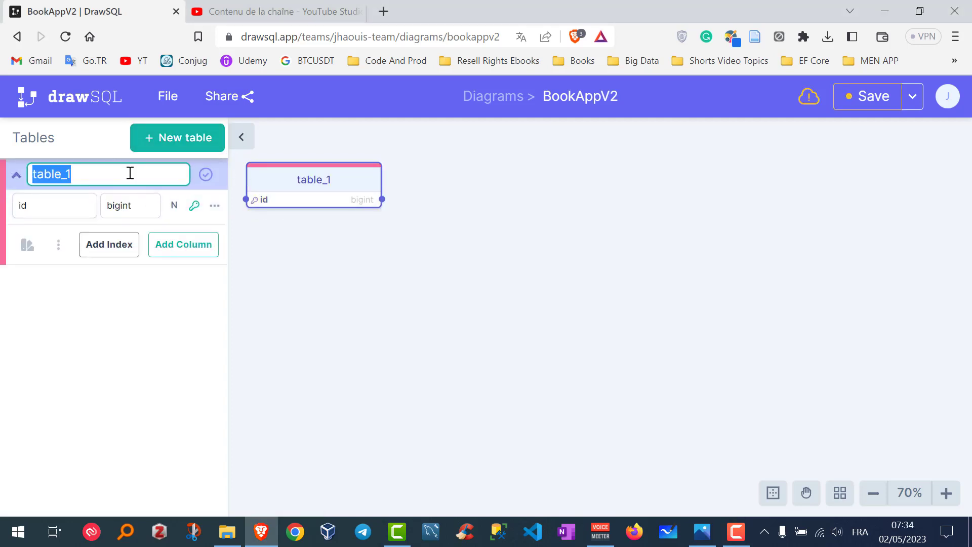
type("Book")
key("Return")
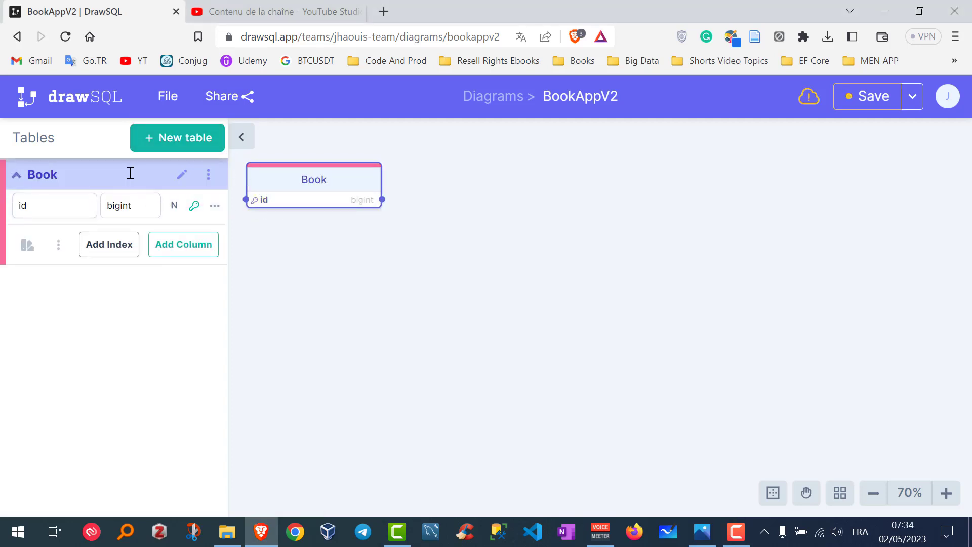
double_click(81, 209)
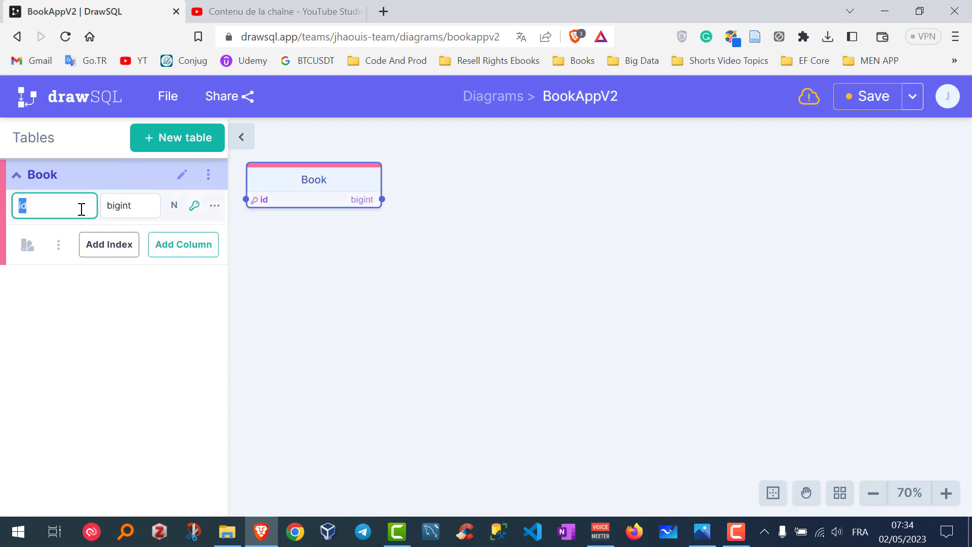
type("BookId")
key("Tab")
left_click(96, 183)
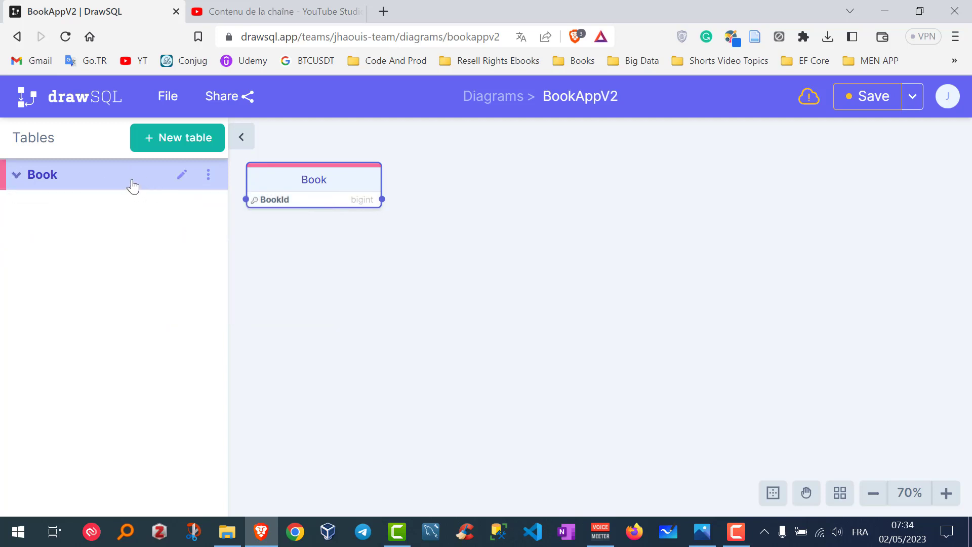
left_click(132, 185)
left_click(175, 206)
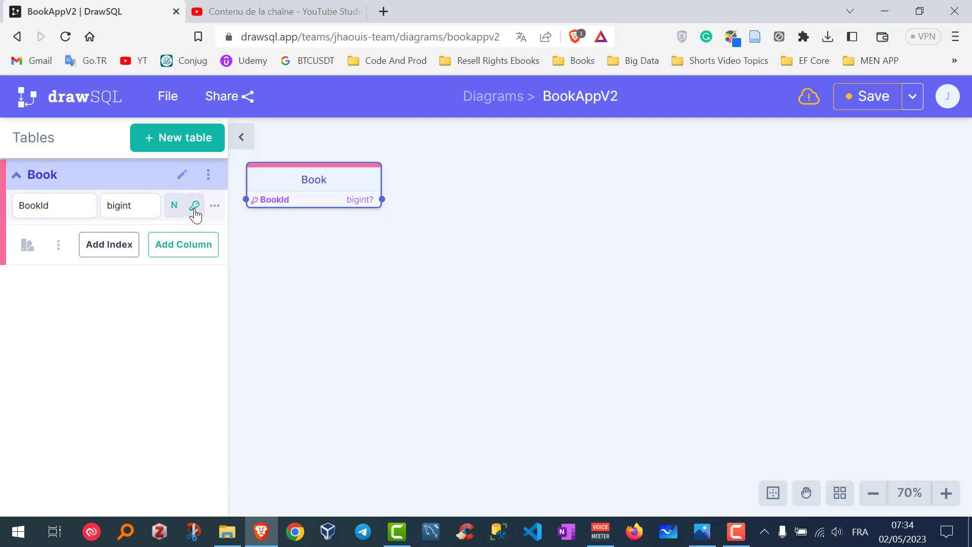
left_click(196, 215)
left_click(273, 237)
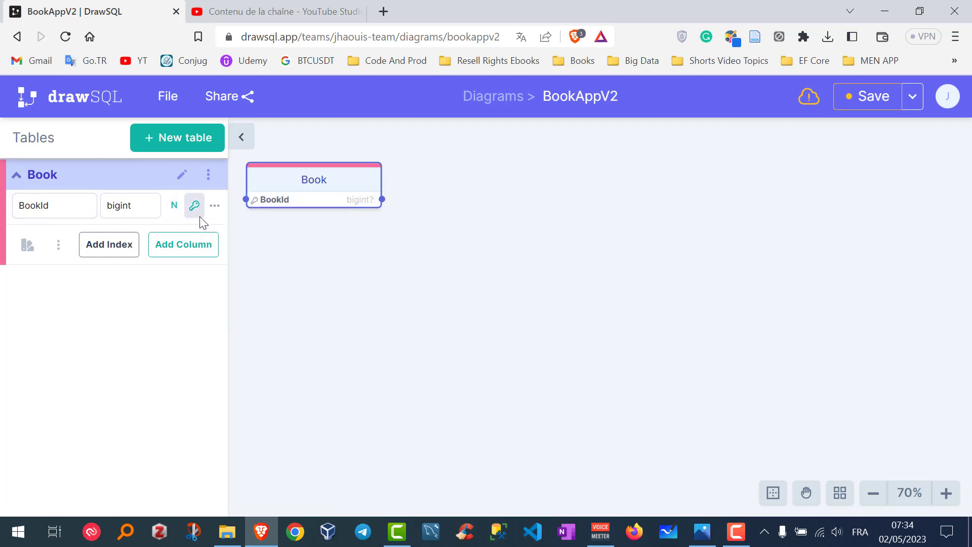
left_click(175, 206)
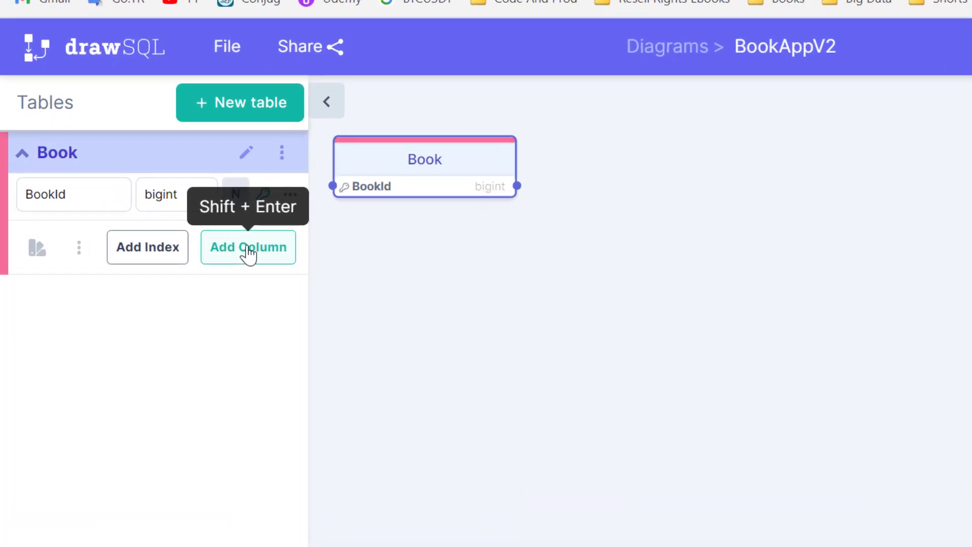
- Add Title and Description varchar columns and a PublishedOn column to Book
left_click(184, 248)
type("Title")
key("Tab")
type("var")
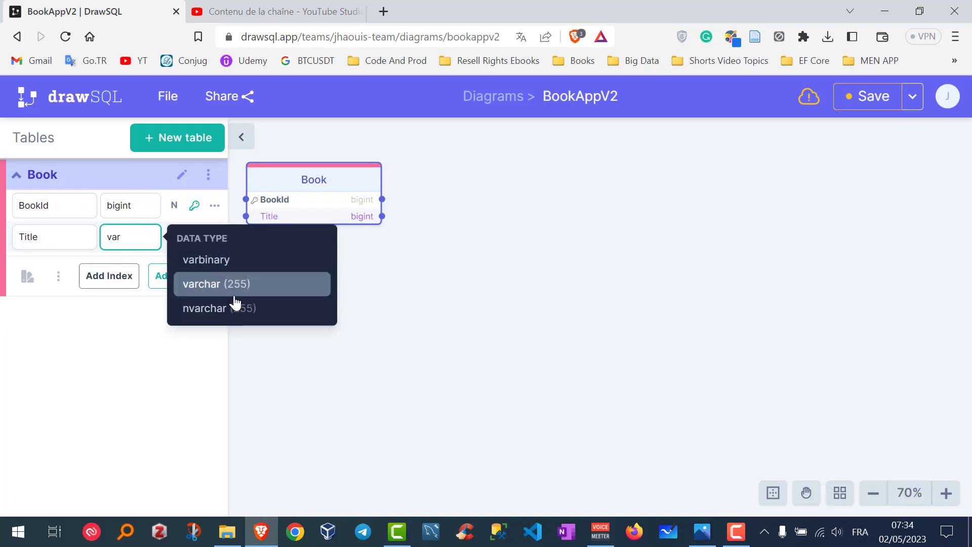
key("Return")
key("Return")
type("Description")
key("Tab")
type("varc")
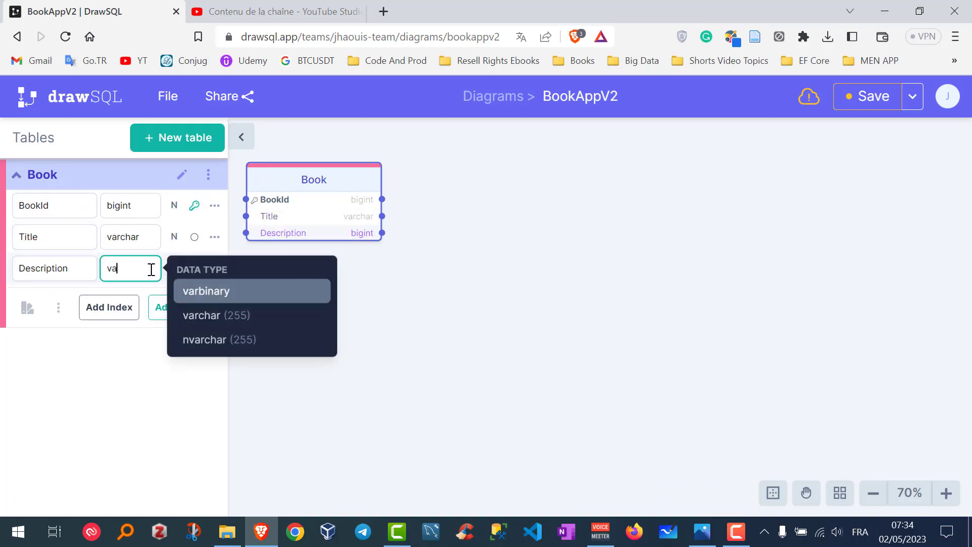
key("Return")
key("Return")
type("Publishe")
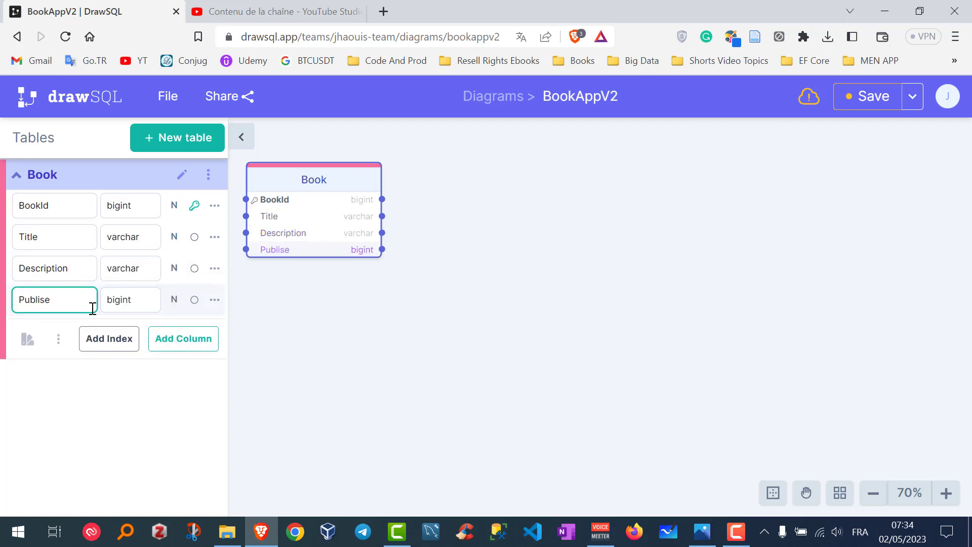
key("BackSpace")
type("hedOn")
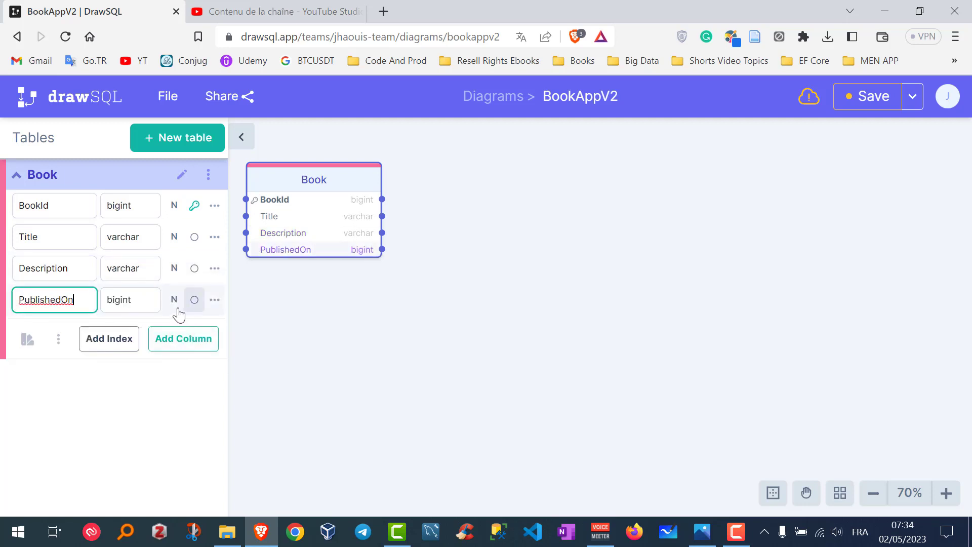
- Make PublishedOn a date column and add an ISBN varchar column
left_click(149, 302)
type("dat")
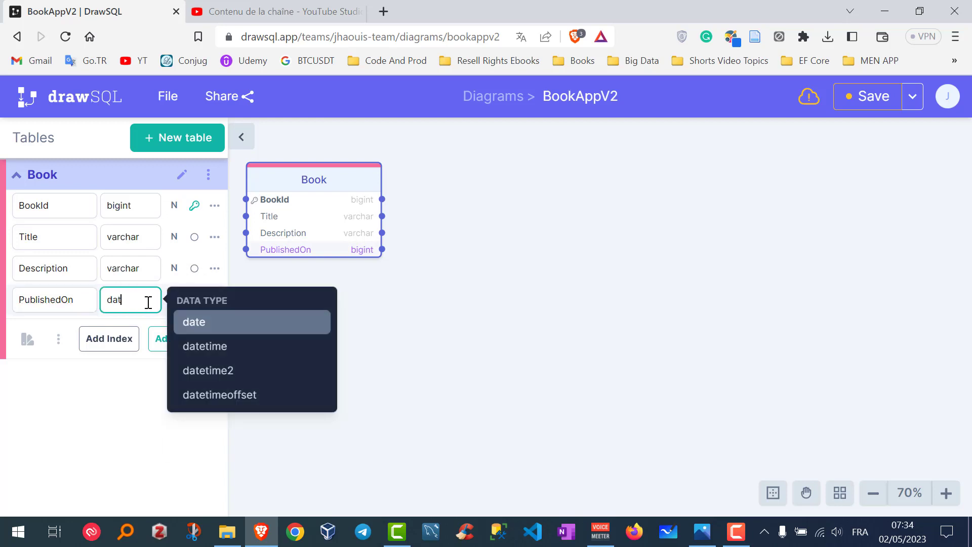
type("e")
left_click(187, 326)
left_click(185, 339)
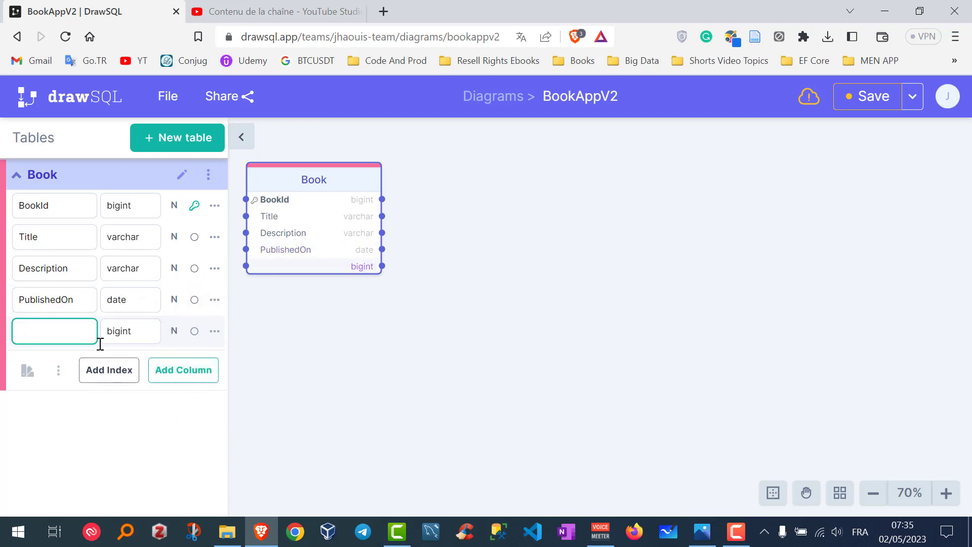
type("ISBN")
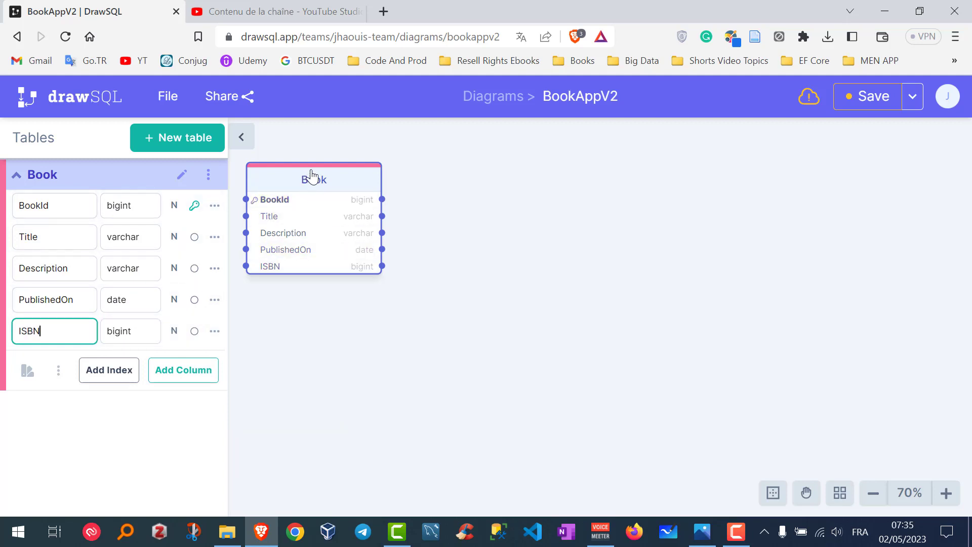
left_click_drag(314, 178, 535, 205)
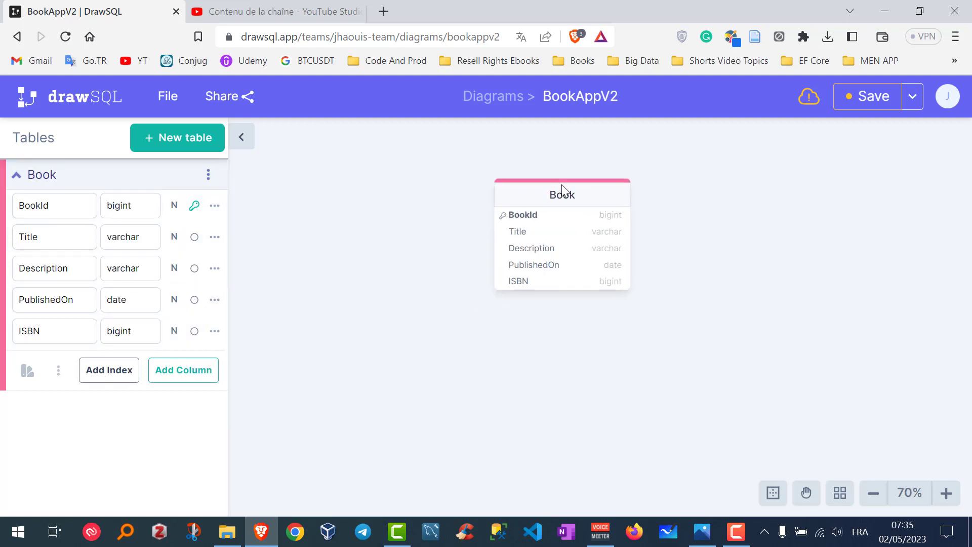
double_click(138, 336)
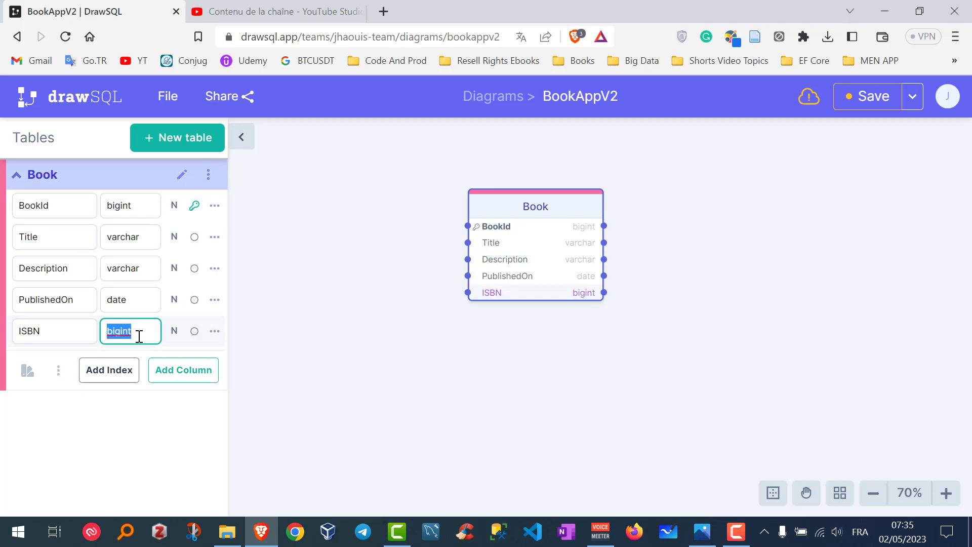
type("varchar")
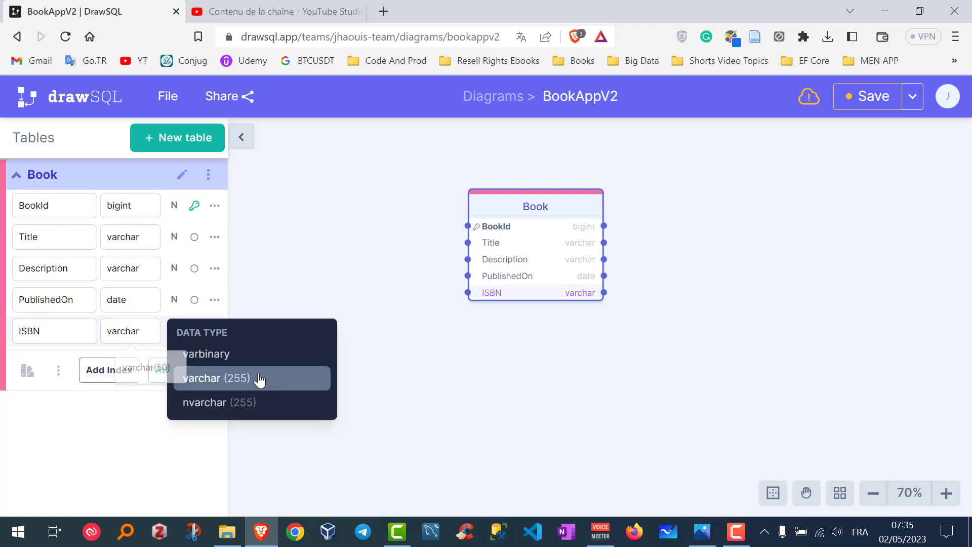
left_click(258, 379)
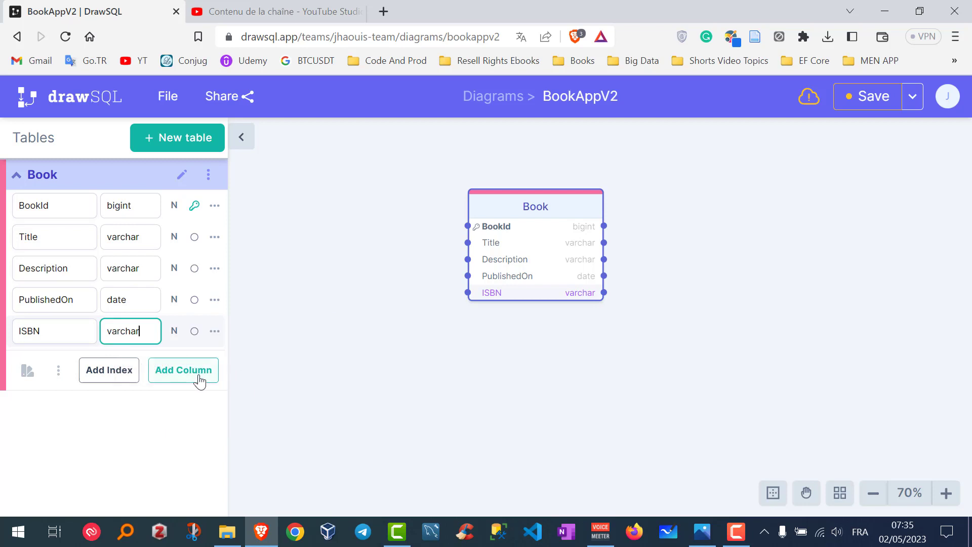
- Add a Publisher varchar column and a Price float column to Book
left_click(197, 377)
type("Publi")
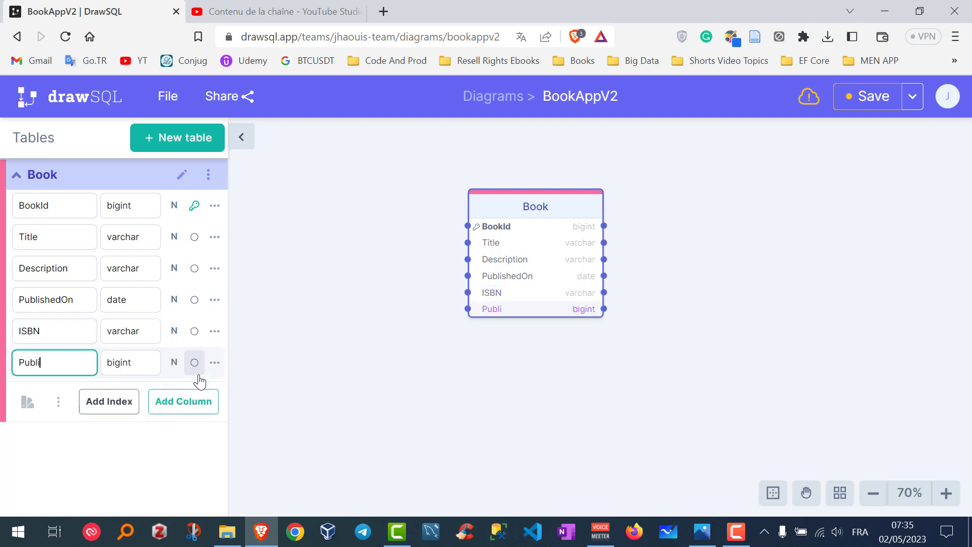
type("sher")
double_click(145, 364)
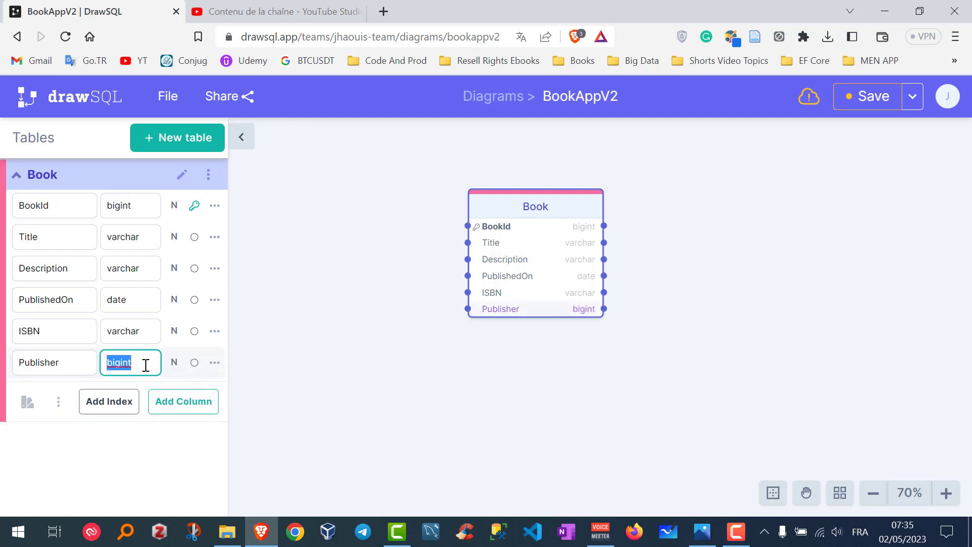
type("var")
left_click(266, 408)
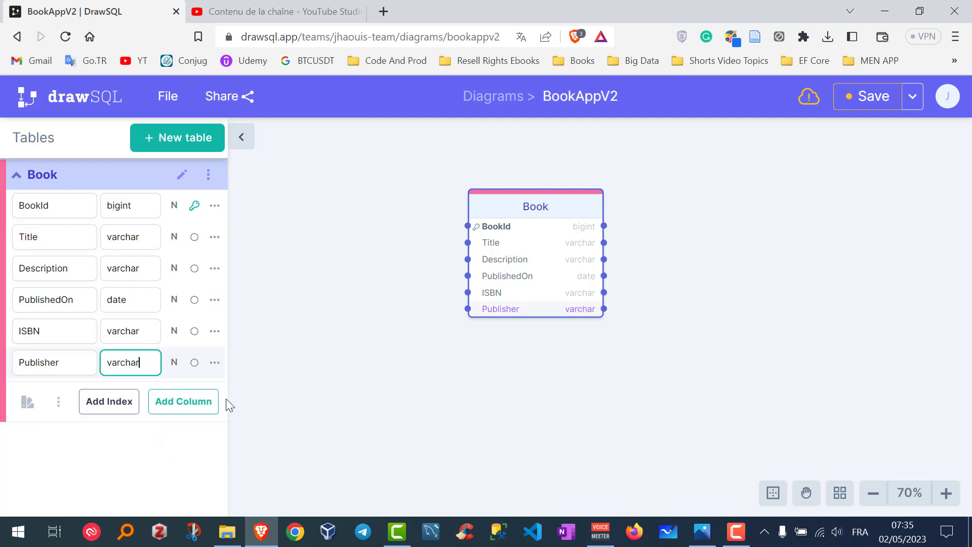
left_click(205, 405)
mouse_move(100, 394)
type("Pr")
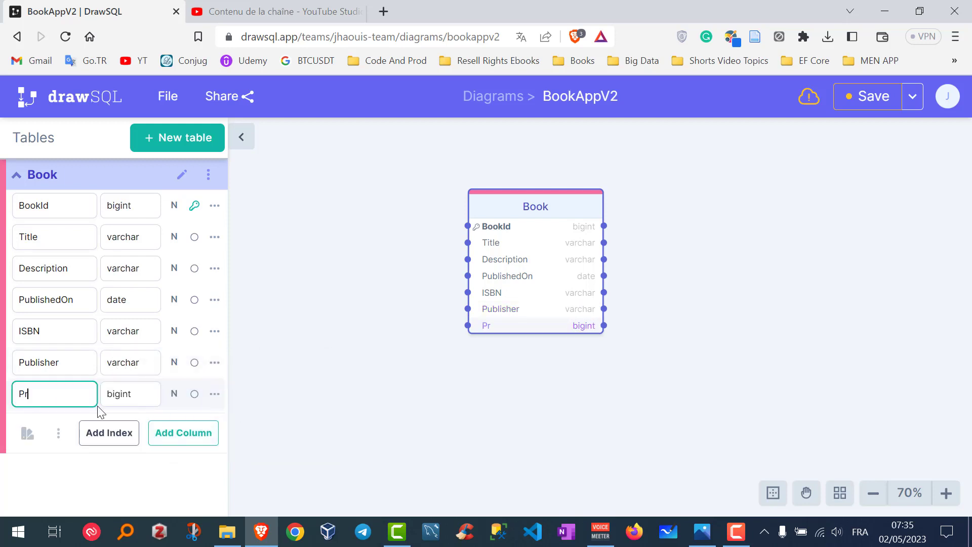
type("ice")
double_click(160, 395)
type("flo")
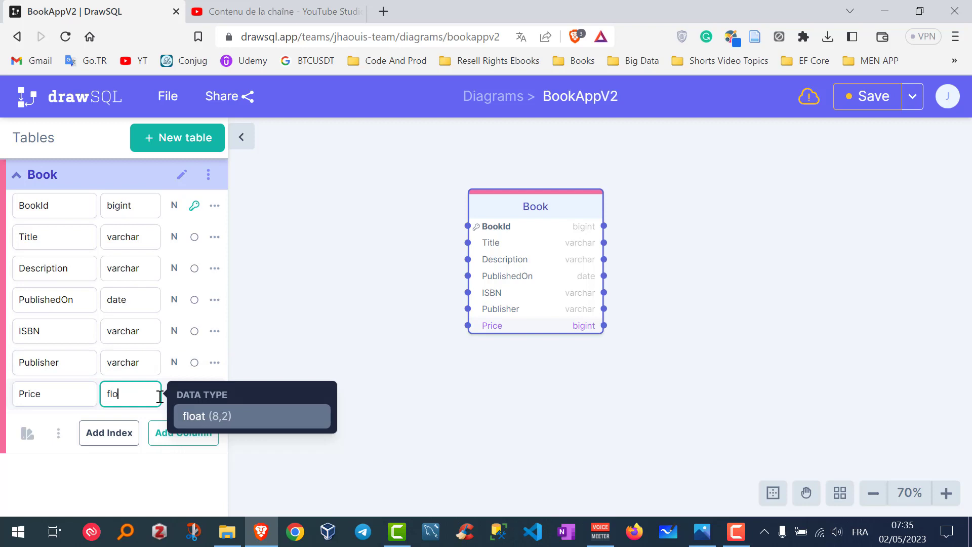
key("Return")
left_click(500, 291)
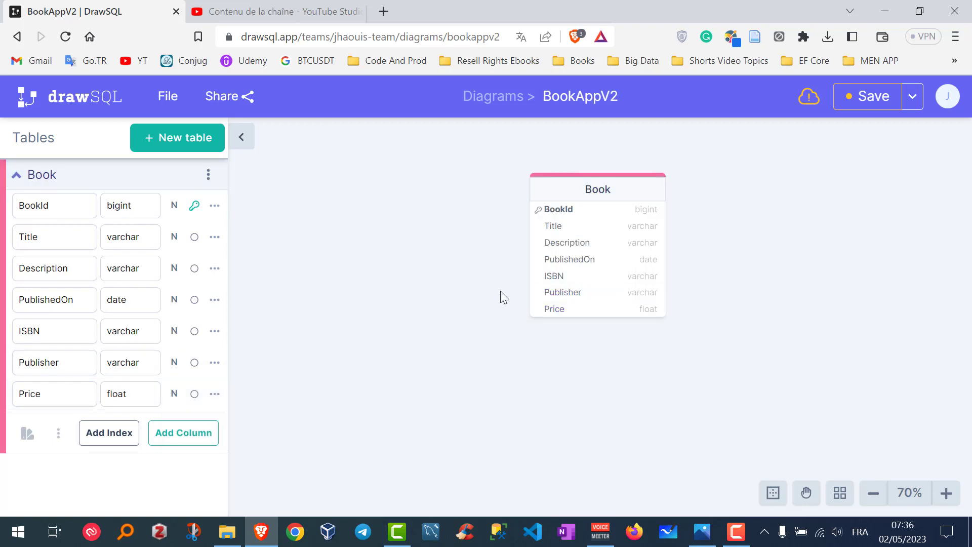
- Create a PriceOffer table with a PriceOfferId key and a NewPrice float column
left_click(217, 145)
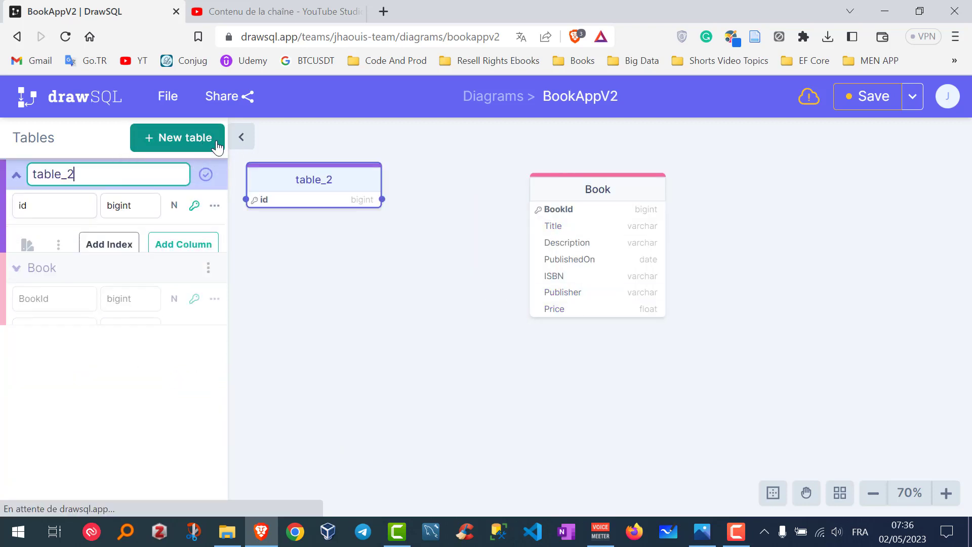
double_click(145, 173)
type("PriceOffer")
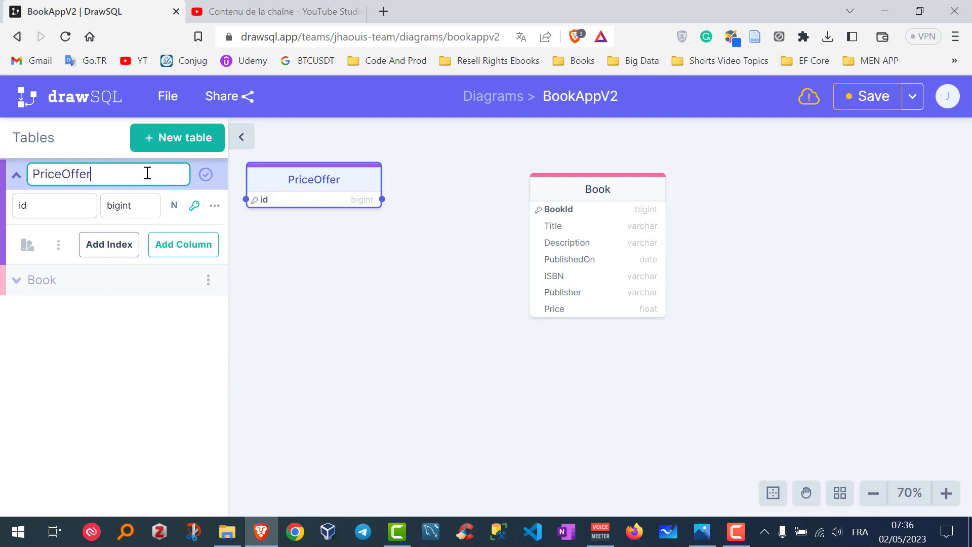
double_click(59, 206)
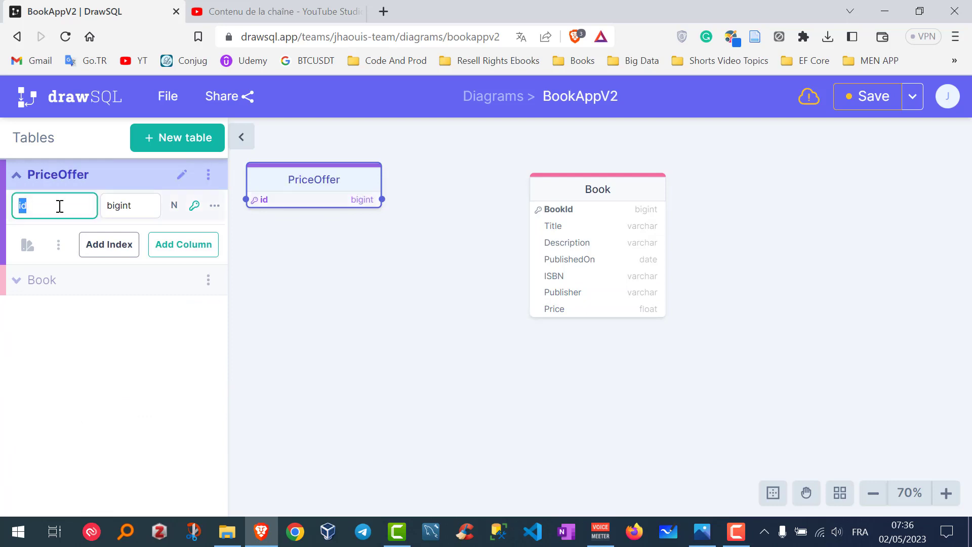
type("P")
type("riceOfferId")
key("Return")
type("New")
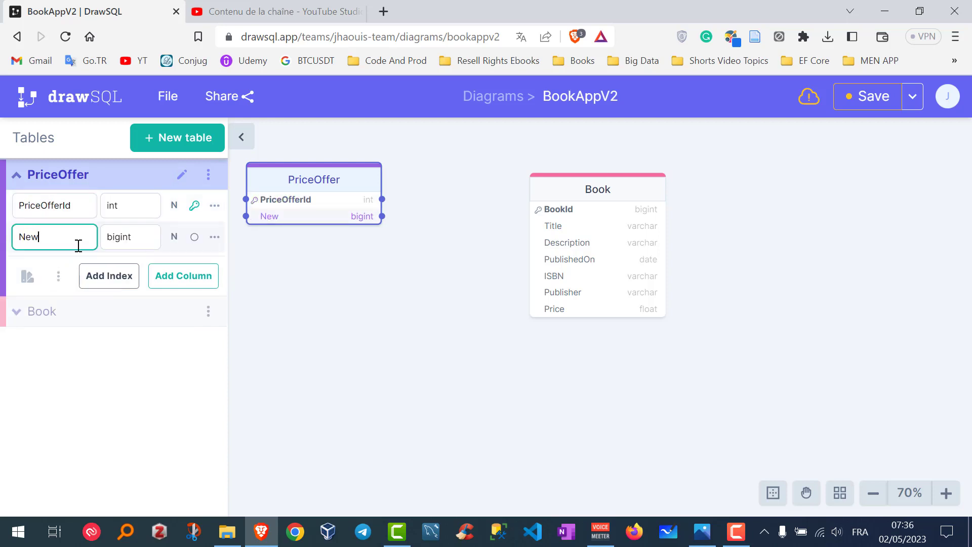
type("Price")
key("Tab")
type("float")
- Add OfferText (varchar) and BookId (bigint) columns to PriceOffer and nudge it right
left_click(195, 277)
type("offe")
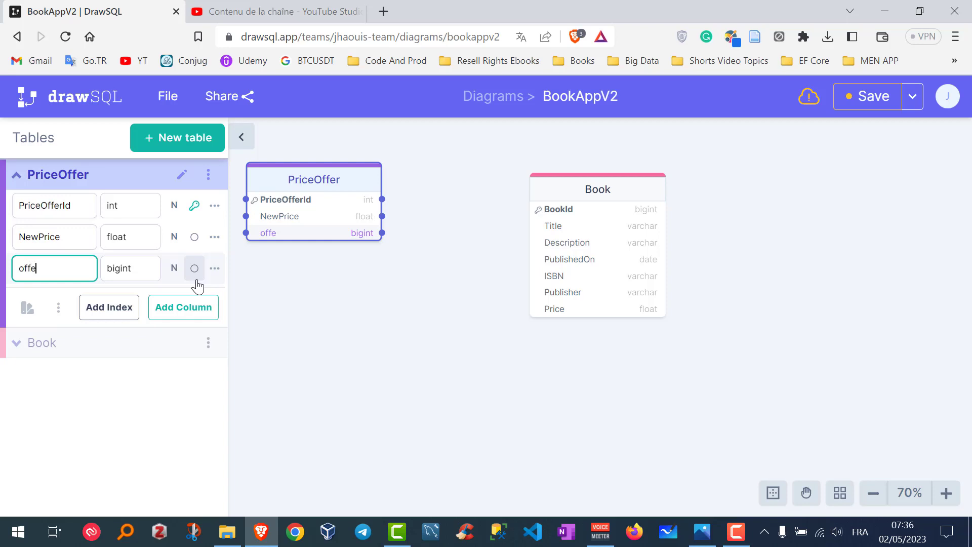
key("BackSpace")
key("BackSpace")
key("BackSpace")
type("OfferText")
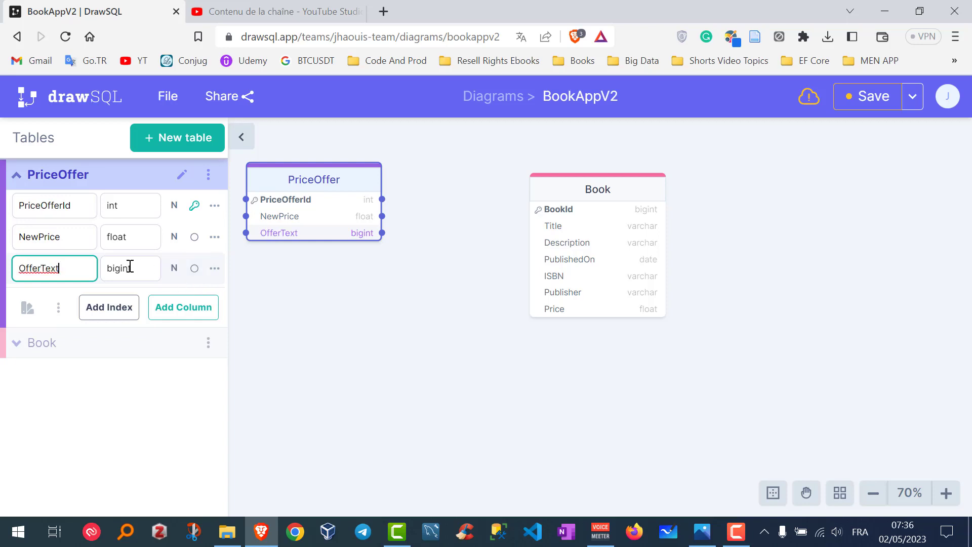
double_click(140, 276)
type("var")
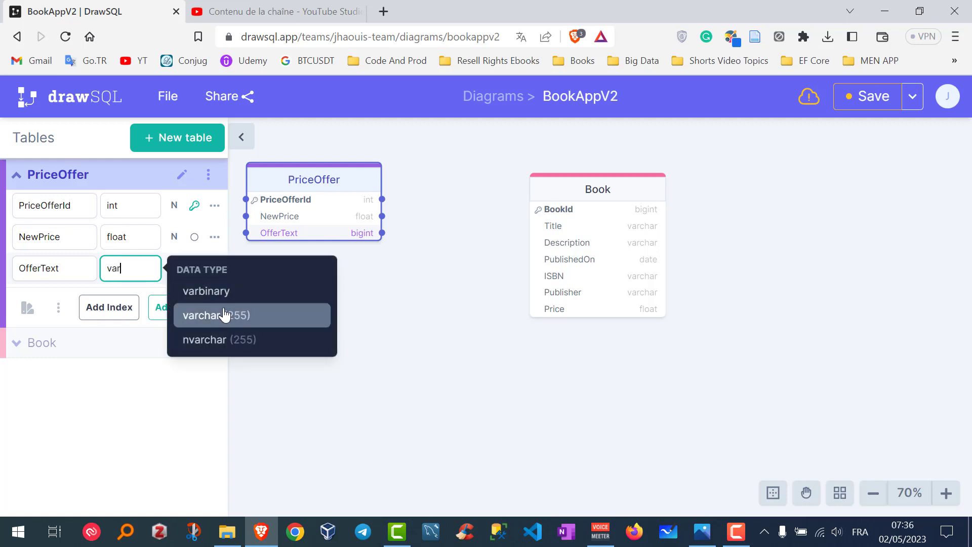
left_click(222, 315)
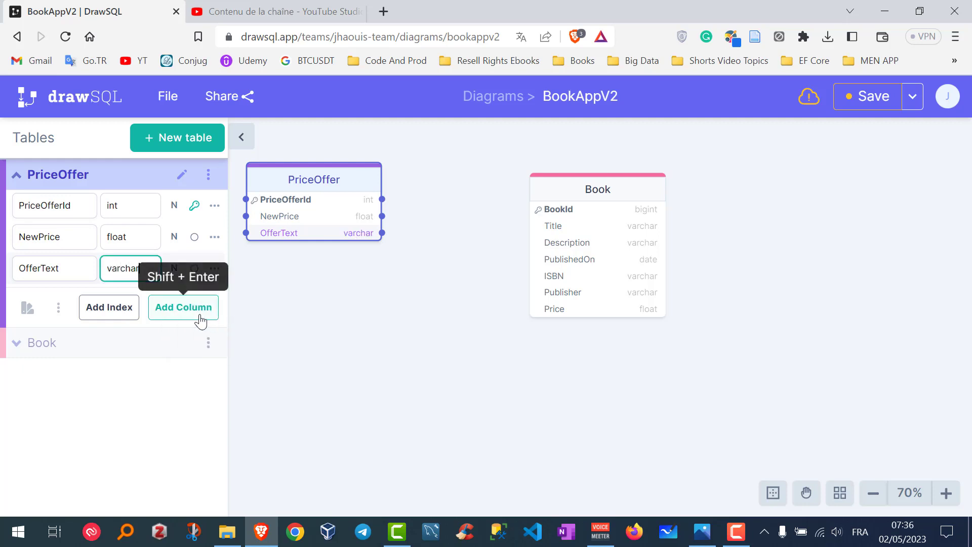
left_click(506, 215)
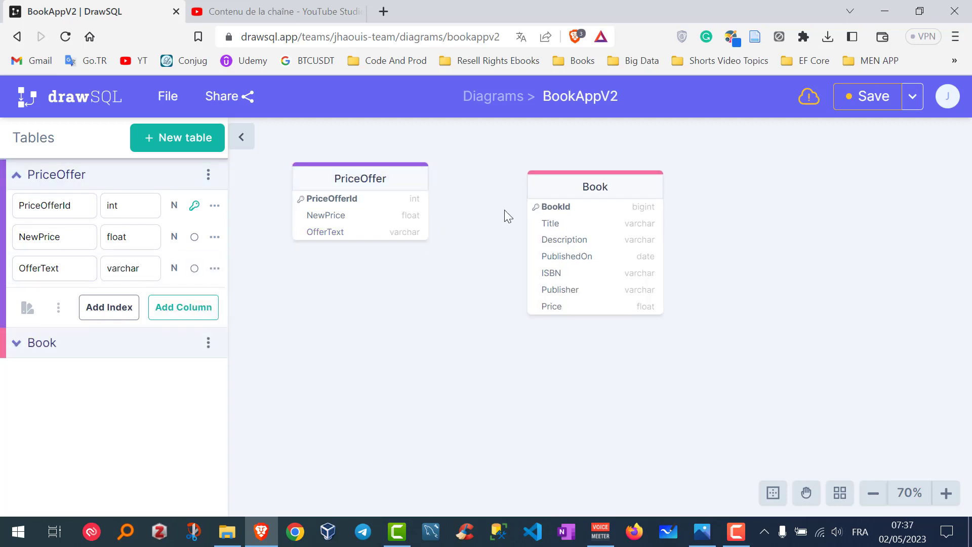
left_click(206, 312)
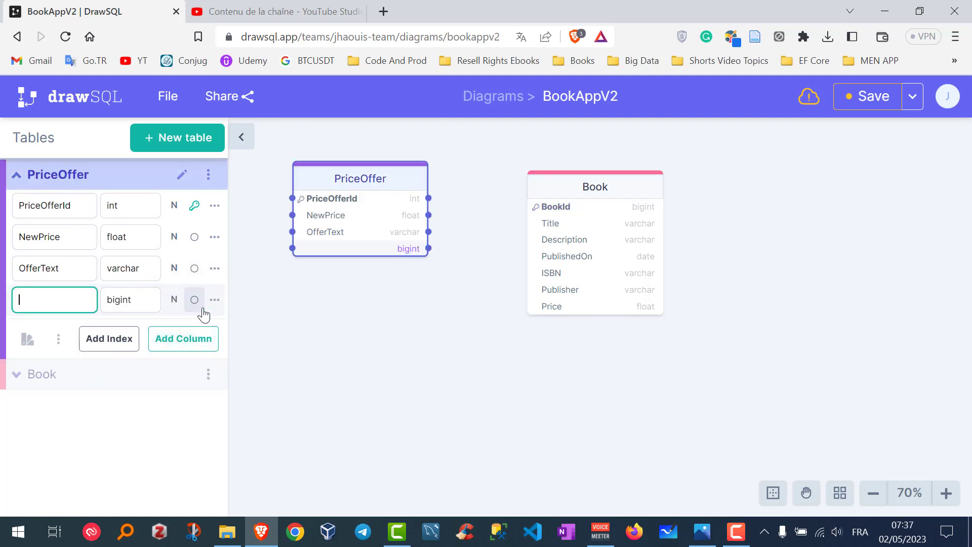
type("Bok")
type("Id")
left_click_drag(399, 182, 425, 187)
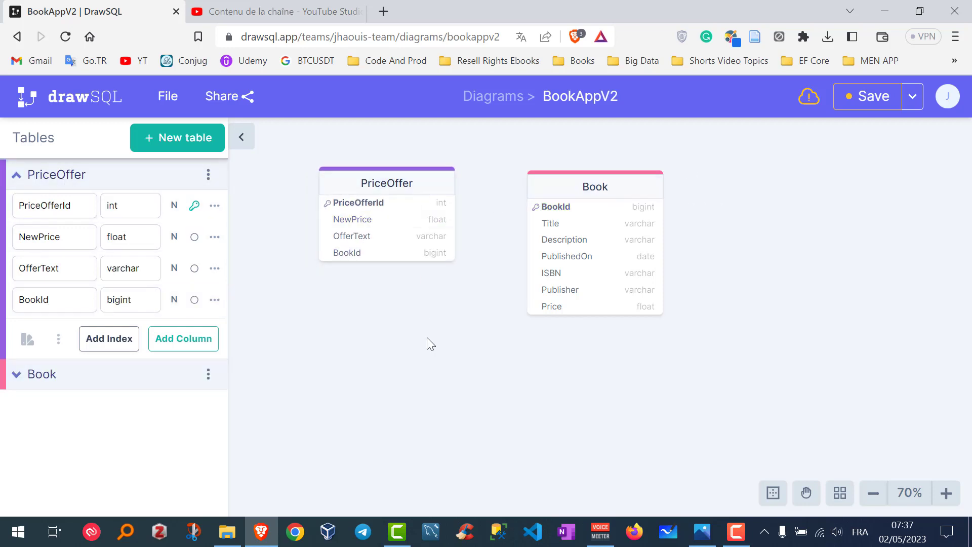
- Create a new table named Review
key("t")
left_click(430, 319)
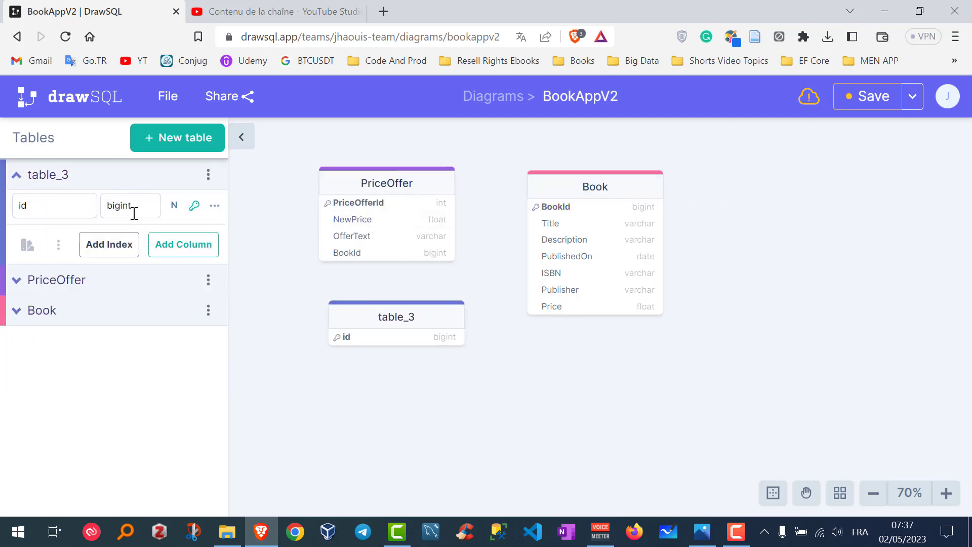
double_click(104, 174)
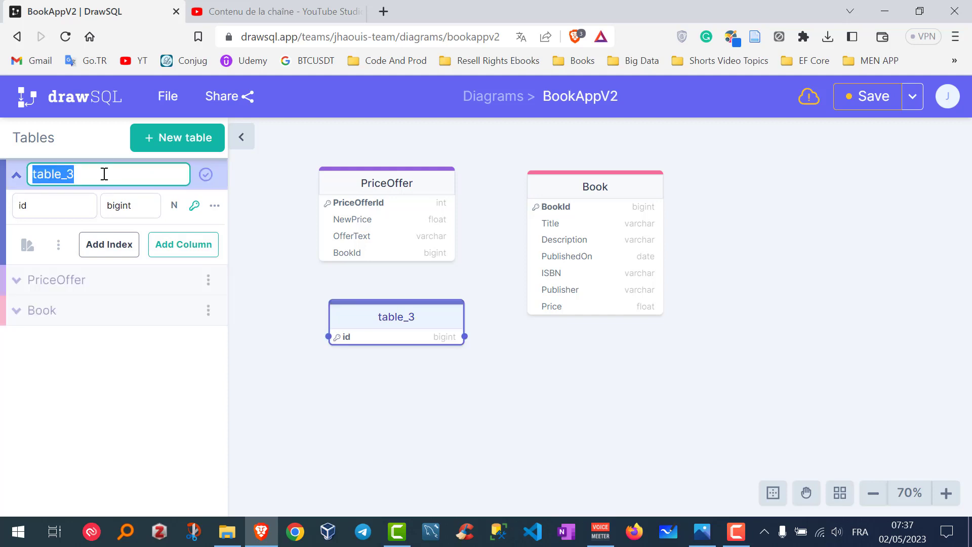
type("Review")
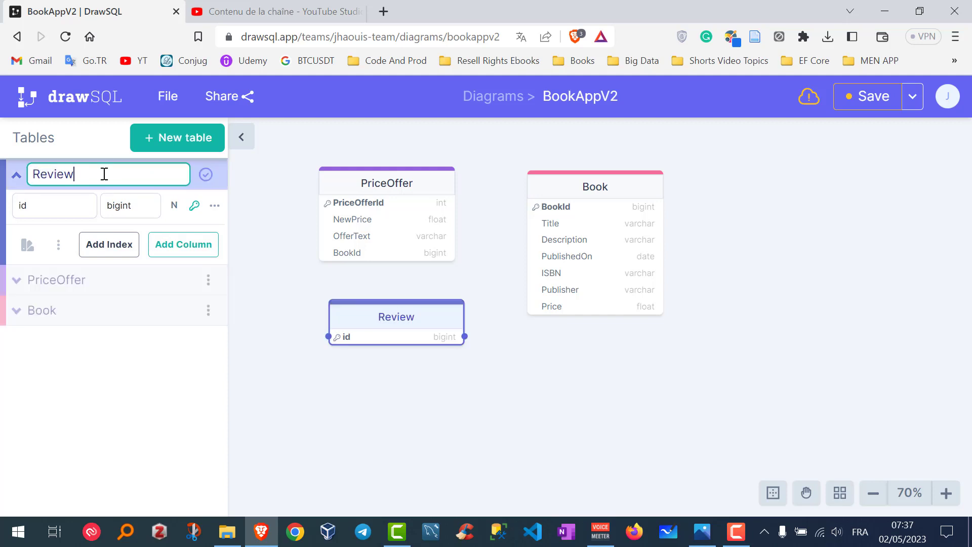
left_click(78, 216)
left_click(143, 174)
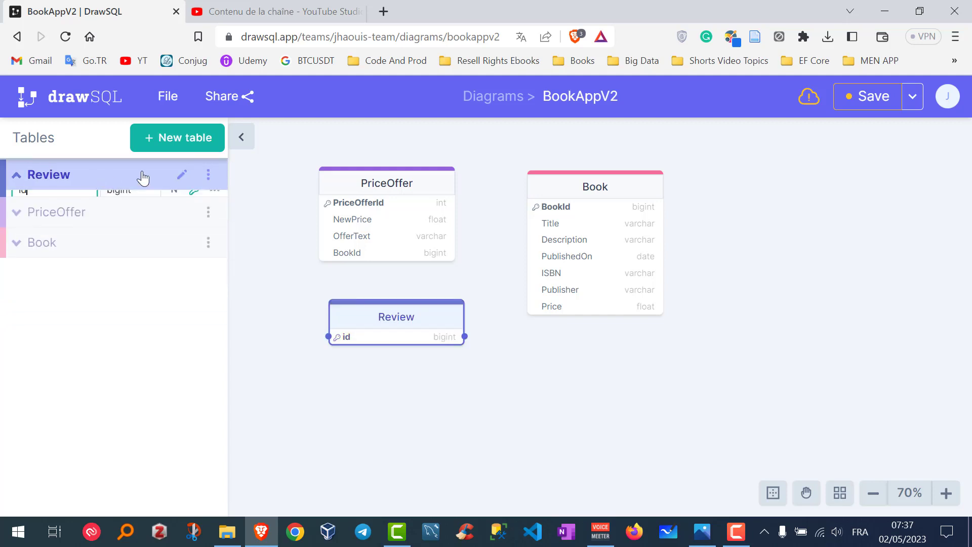
left_click(152, 175)
left_click(182, 174)
double_click(88, 177)
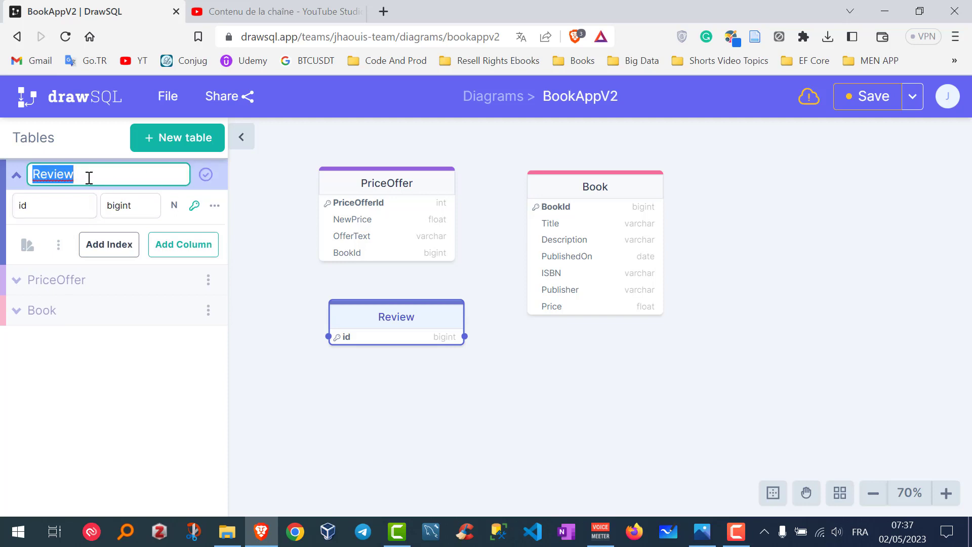
type("ReviewI")
left_click(205, 227)
- Add a VoterName varchar column and a Rating int column to Review
left_click(202, 248)
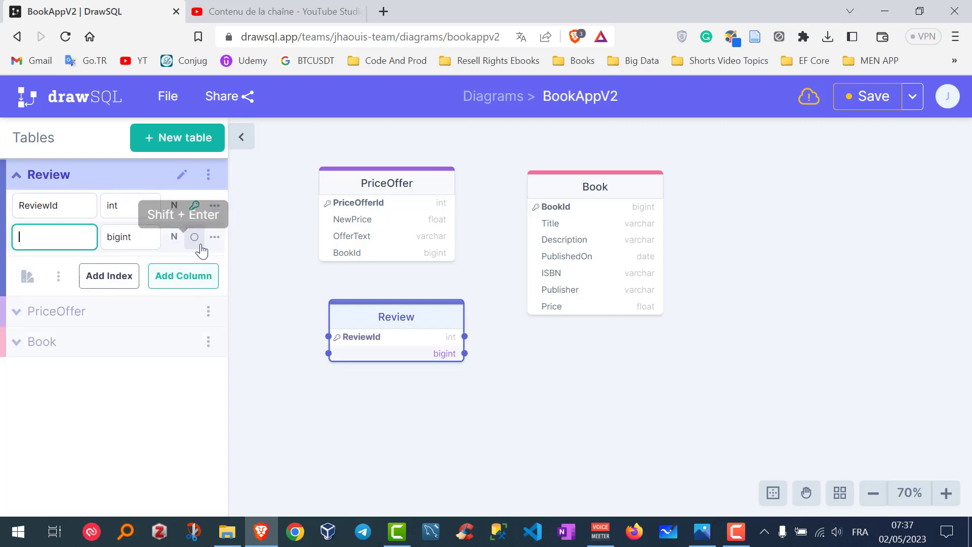
type("VoterName")
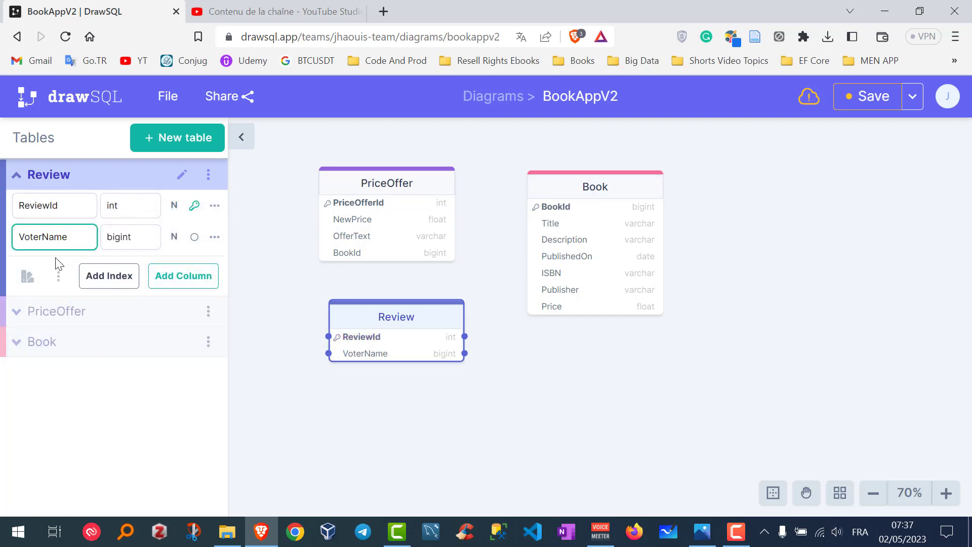
left_click(154, 237)
type("v")
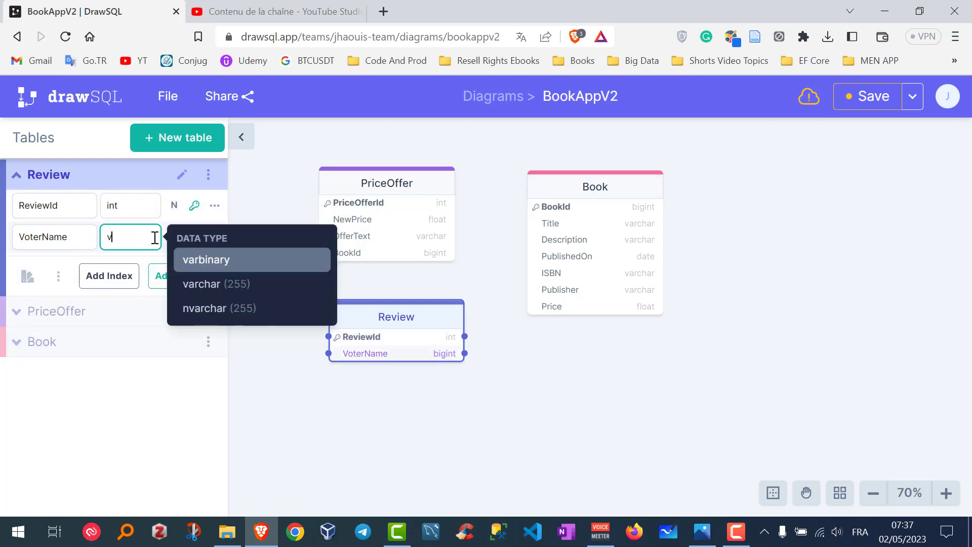
type("ar")
left_click(217, 284)
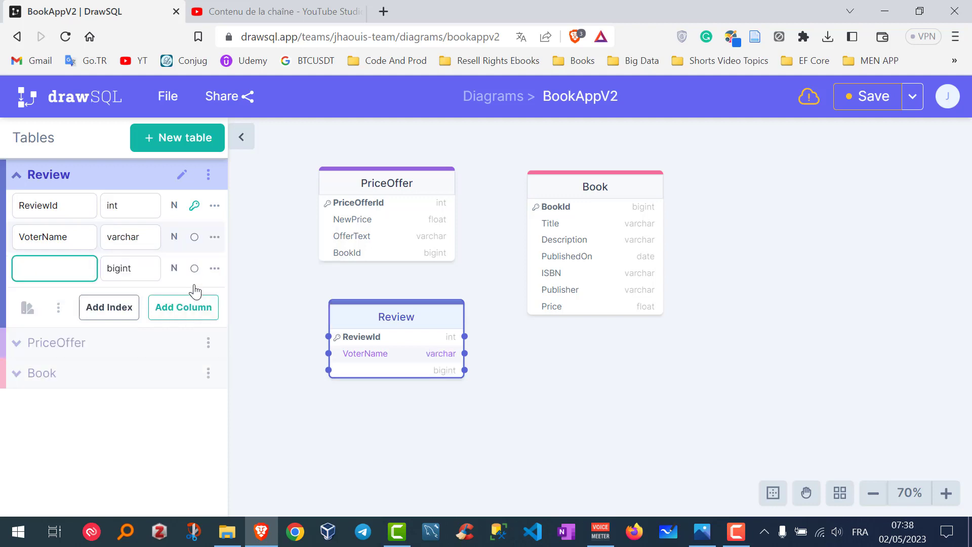
type("Rating")
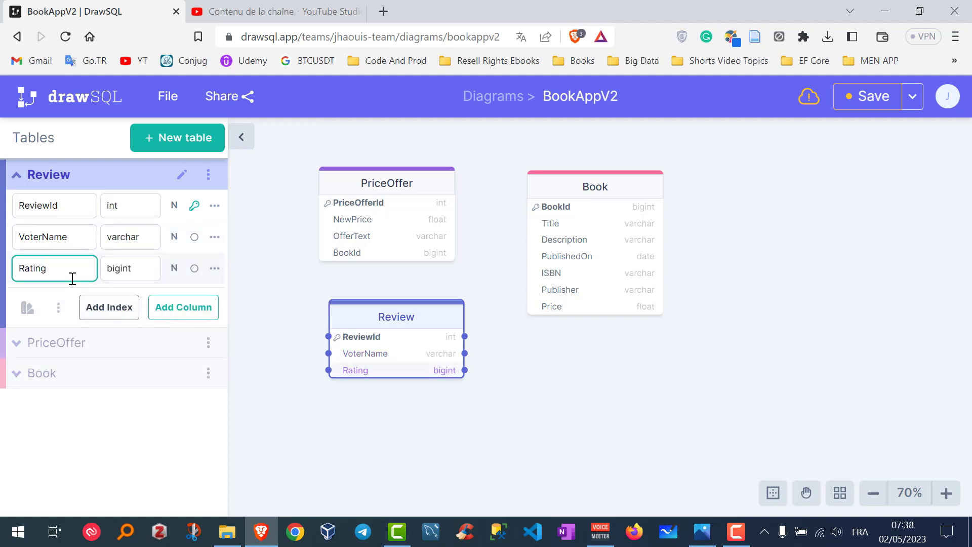
key("Tab")
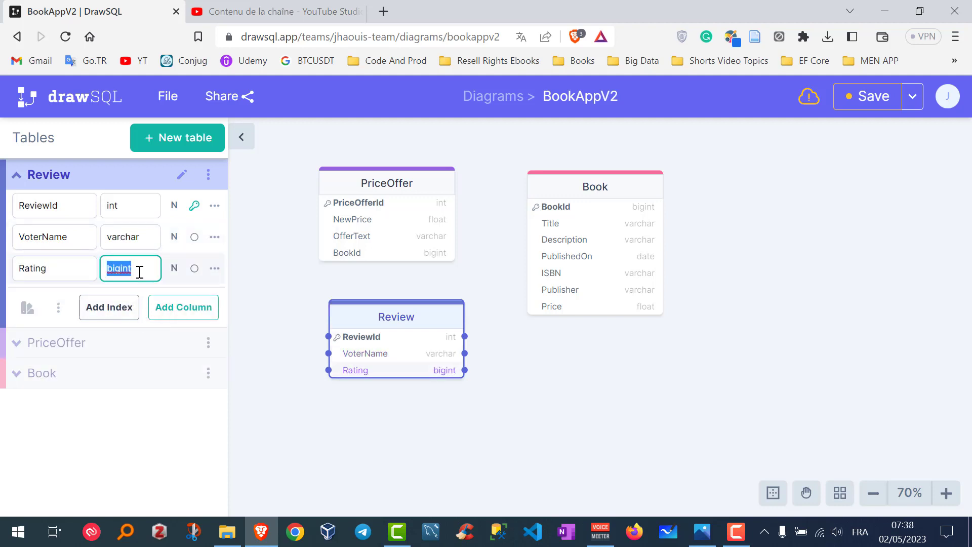
type("int")
key("Return")
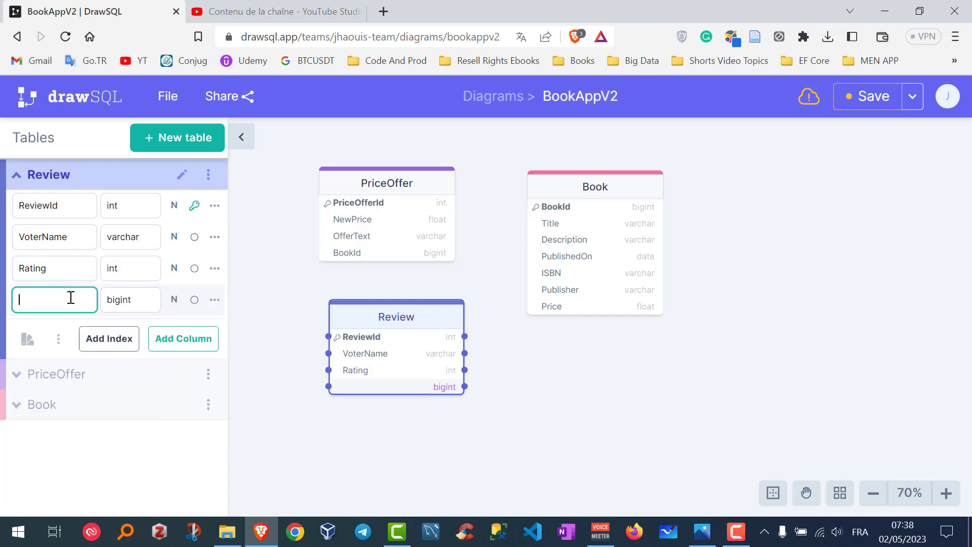
- Add comment (varchar) and BookId (int) columns, then slightly reposition the Review and Book tables
type("comment")
key("Tab")
type("var")
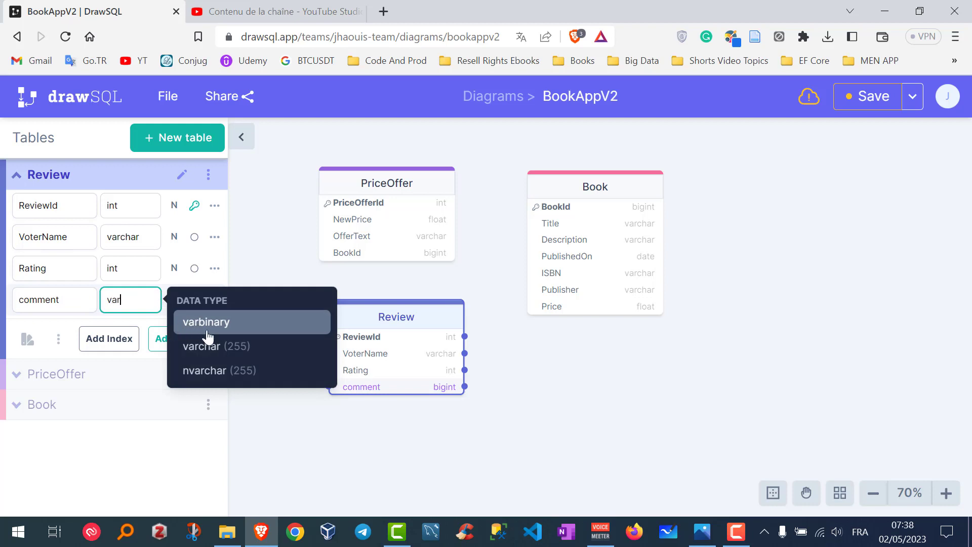
key("Return")
type("Book")
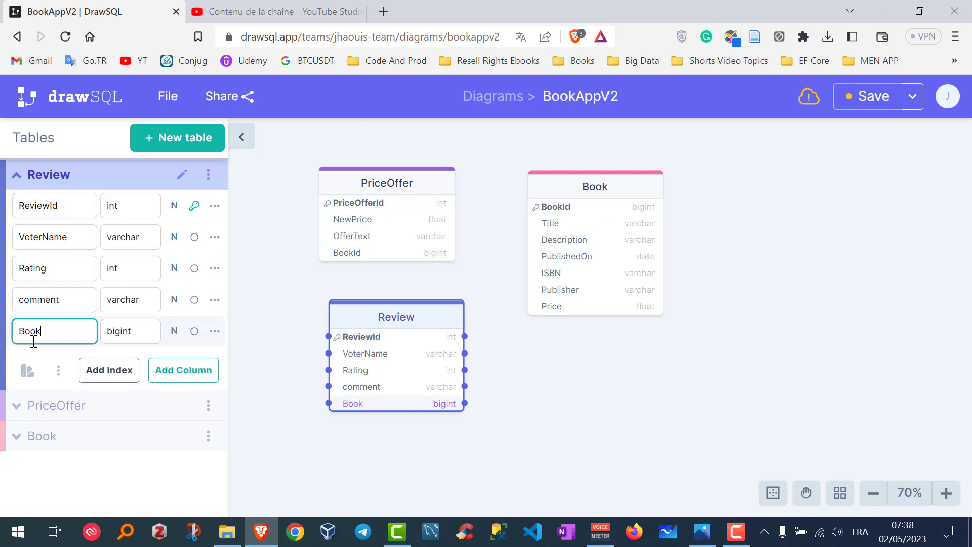
type("Id")
key("Tab")
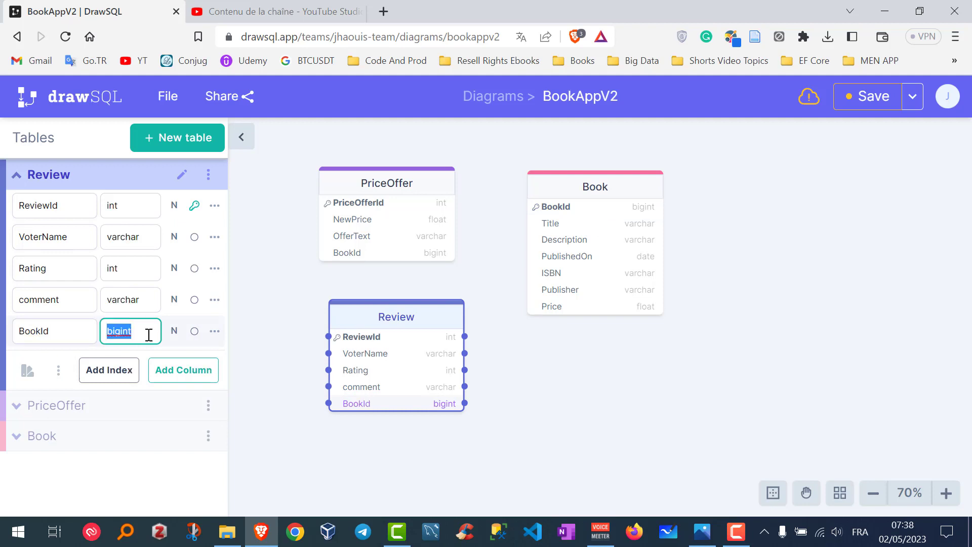
type("int")
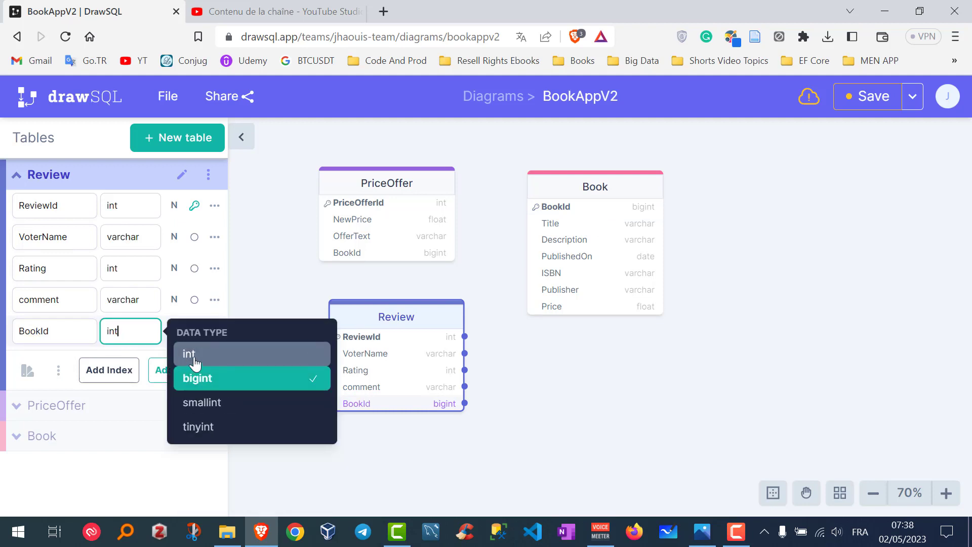
left_click(192, 354)
left_click_drag(394, 321, 392, 322)
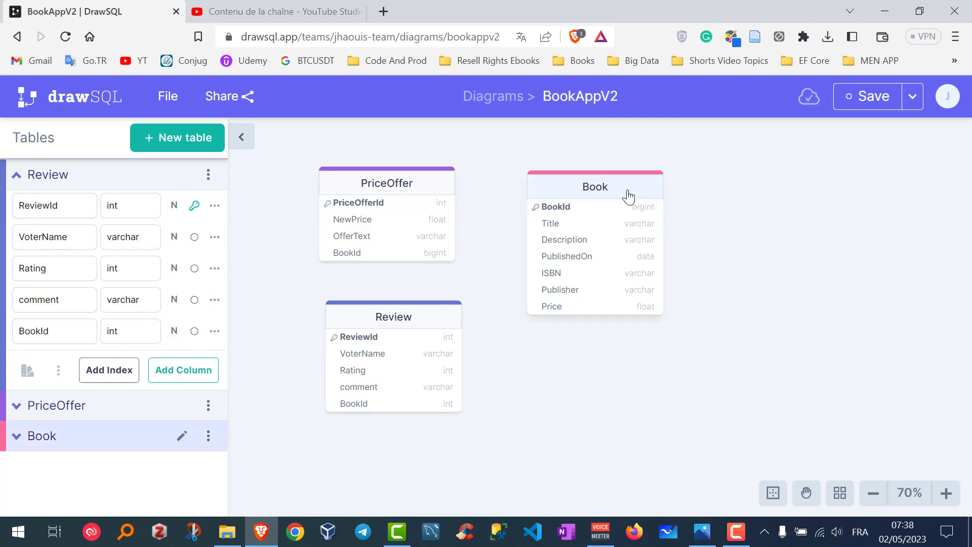
left_click_drag(626, 195, 619, 175)
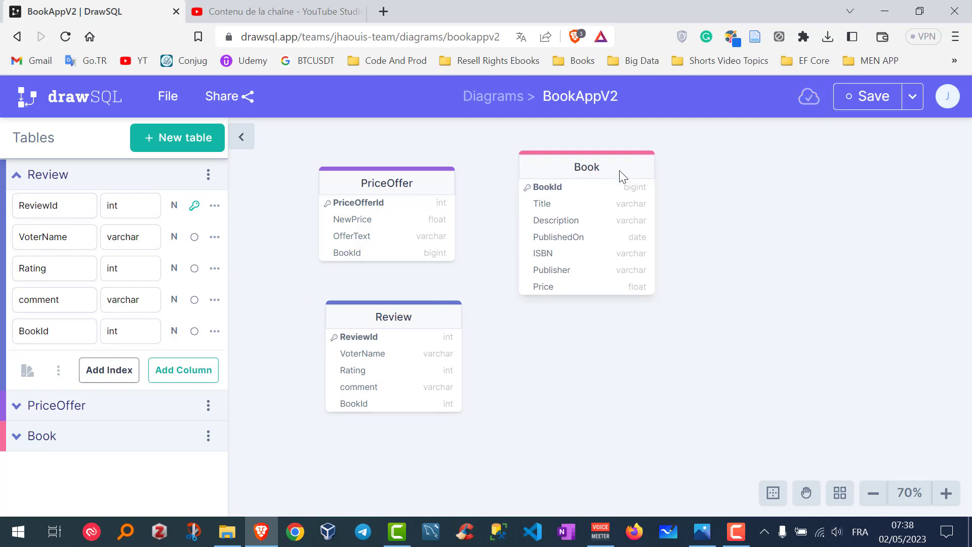
- Create a BookAuthor table with its default bigint id key, placed right of Book
left_click(172, 138)
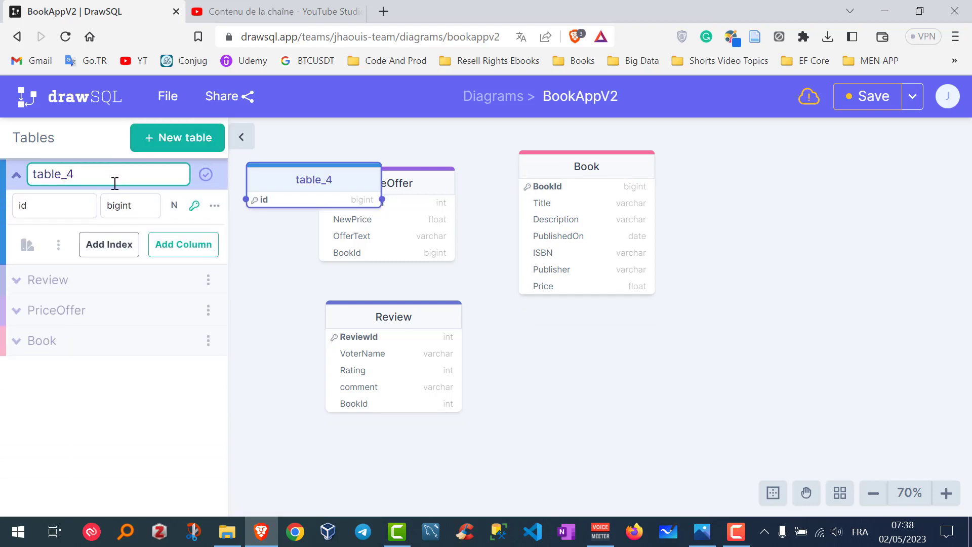
type("BookAuhtor")
key("BackSpace")
key("BackSpace")
key("BackSpace")
type("thor")
key("Tab")
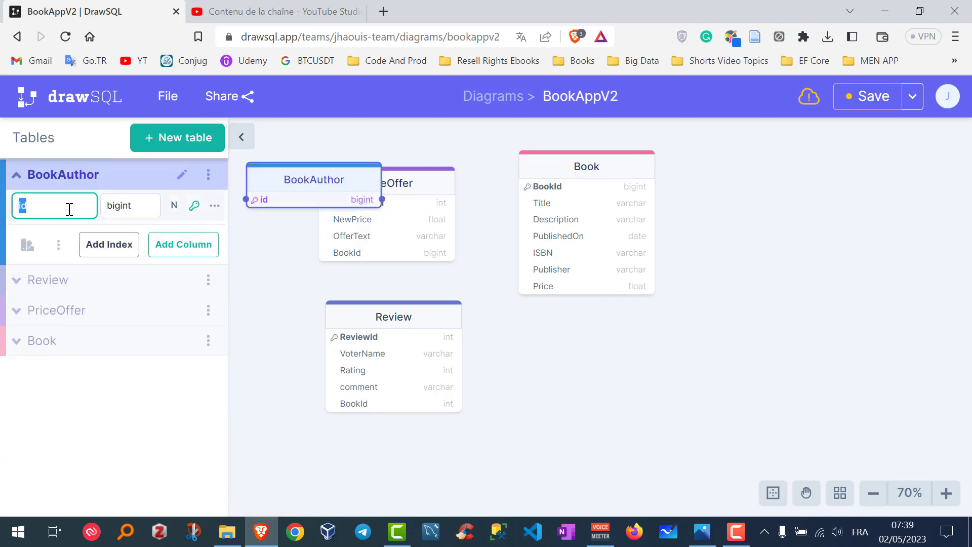
left_click_drag(314, 180, 769, 219)
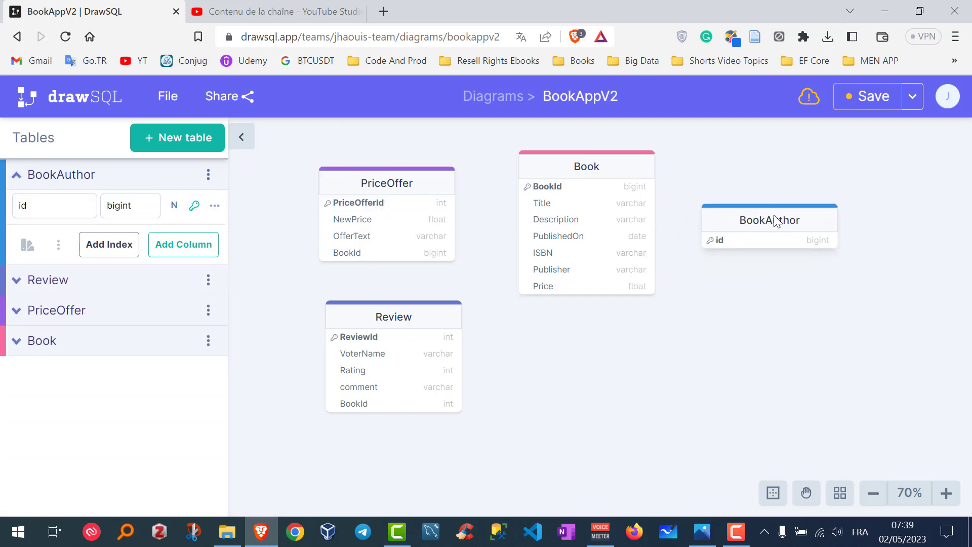
- Create an Author table below Book and rename its id column to AuthorId
left_click(177, 138)
type("Auth")
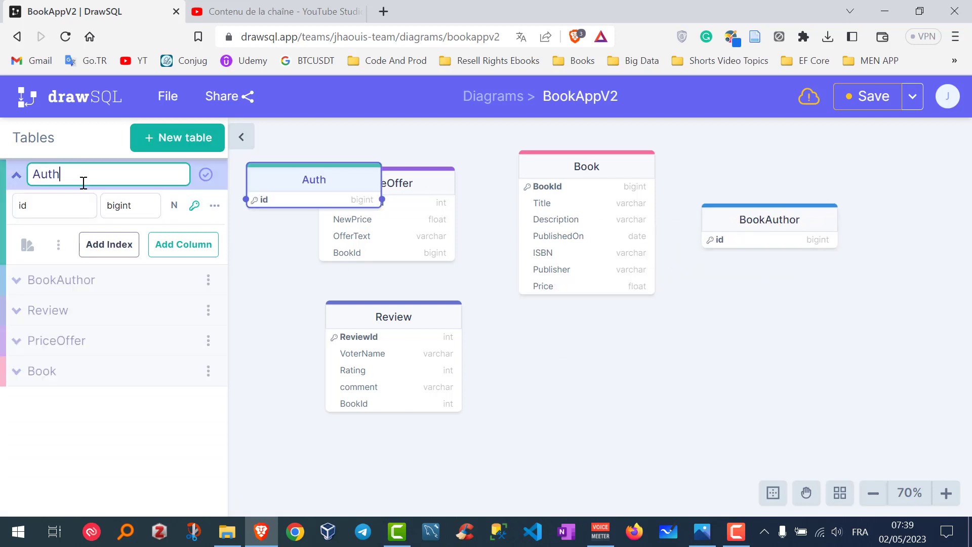
type("or")
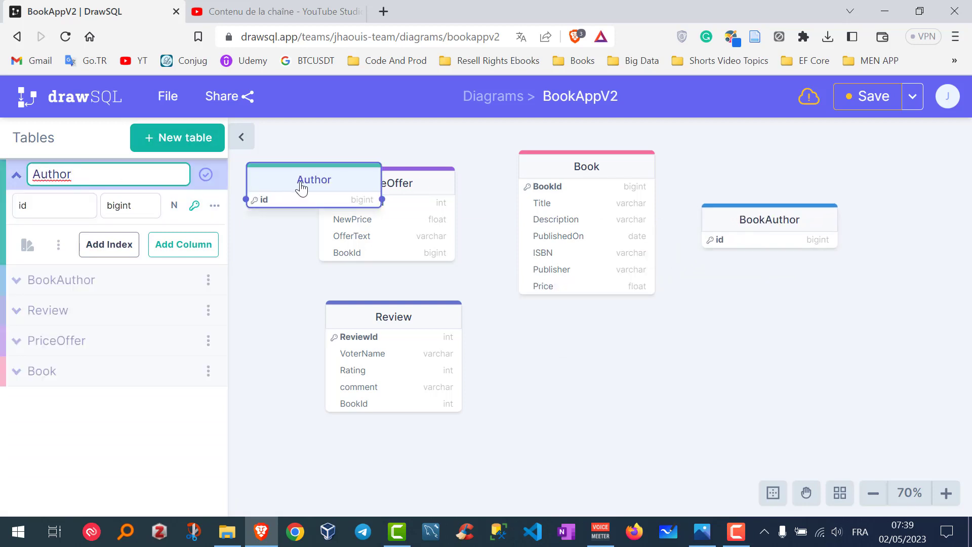
mouse_move(299, 188)
left_mouse_down()
mouse_move(753, 324)
mouse_move(619, 360)
mouse_move(593, 356)
left_mouse_up()
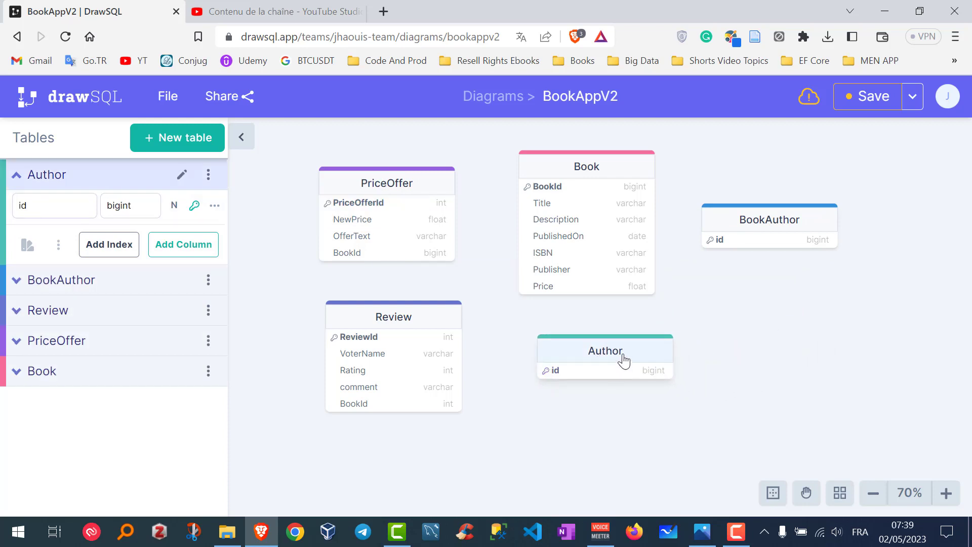
double_click(69, 205)
type("AuthorId")
left_click(130, 205)
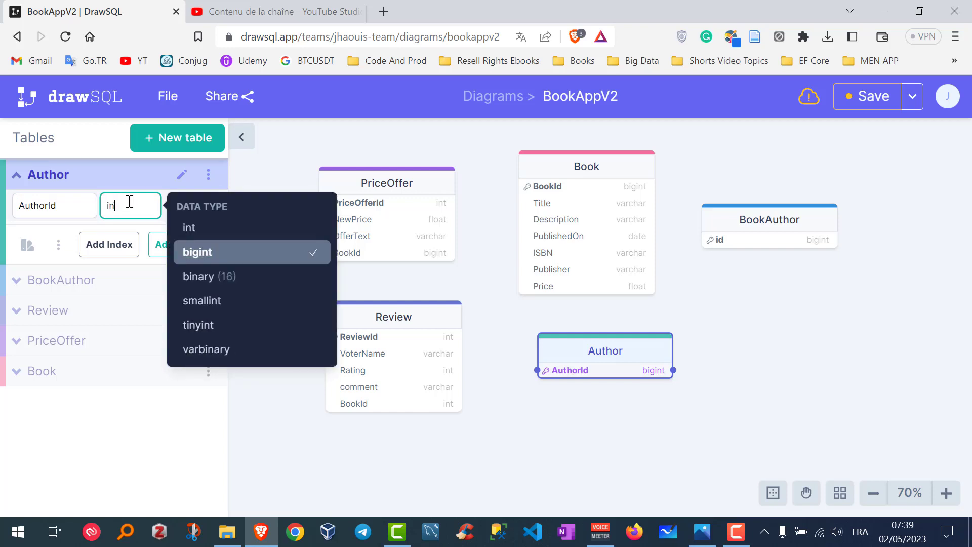
- Add a varchar Name column, set AuthorId to int, and shift BookAuthor slightly right
left_click(183, 244)
type("Name")
key("Tab")
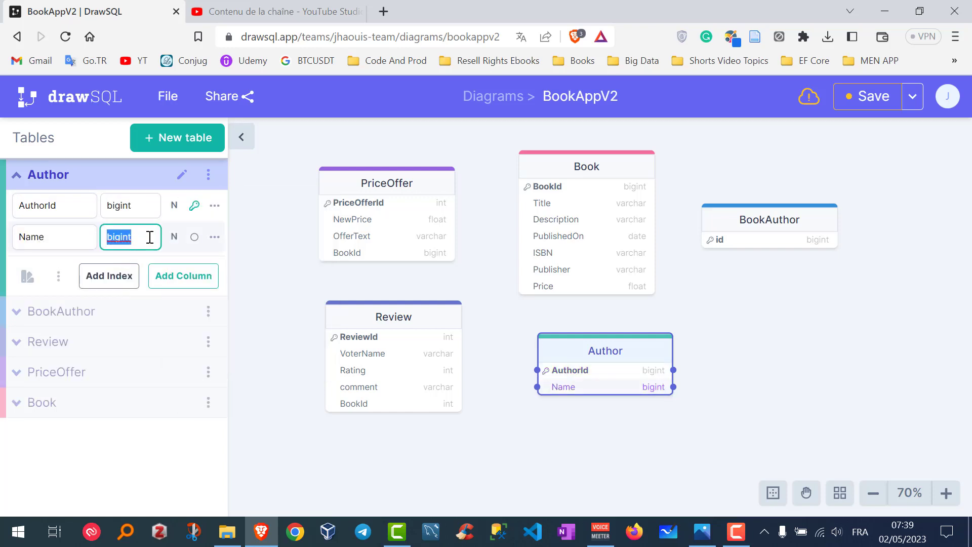
type("var")
left_click(247, 284)
left_click(150, 215)
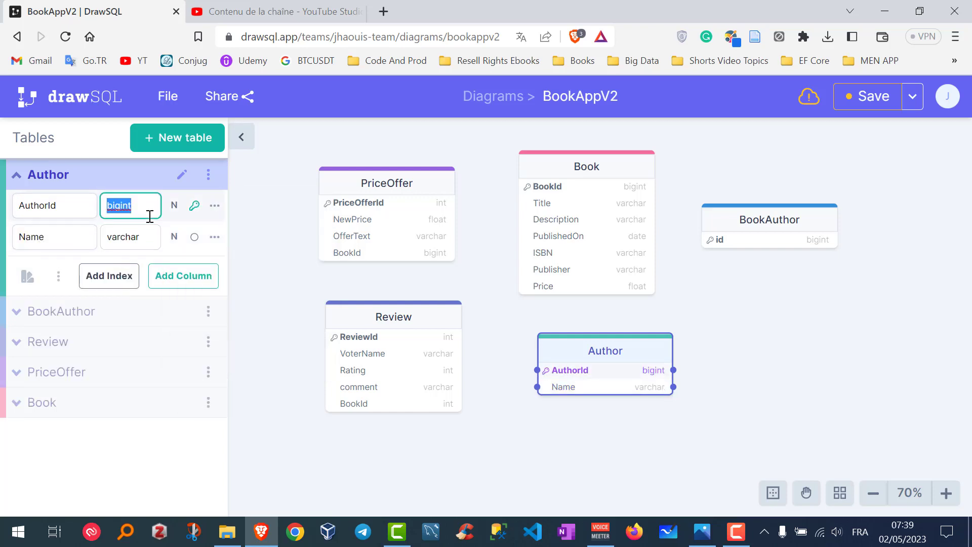
type("int")
left_click_drag(798, 221, 810, 218)
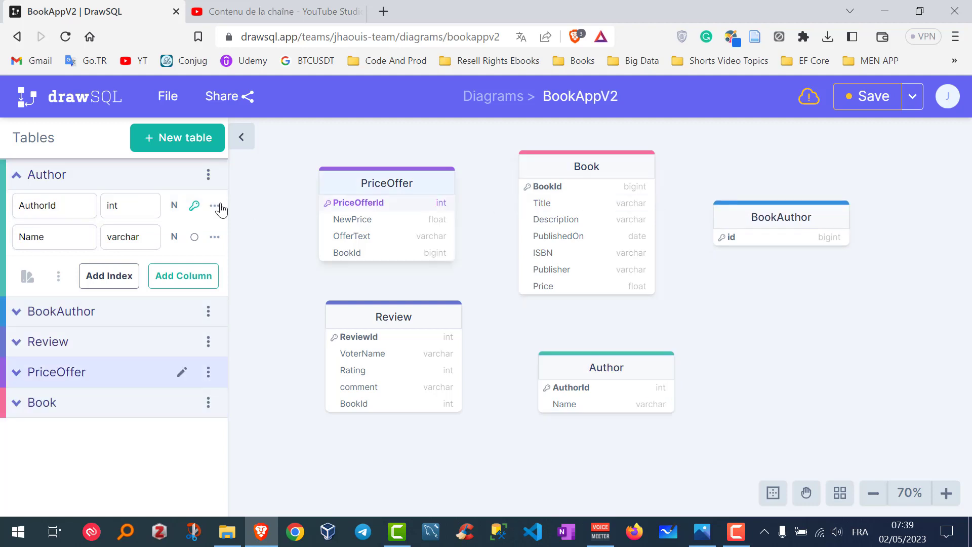
- Rename BookAuthor's id column to BookId and set its type to int
left_click(773, 212)
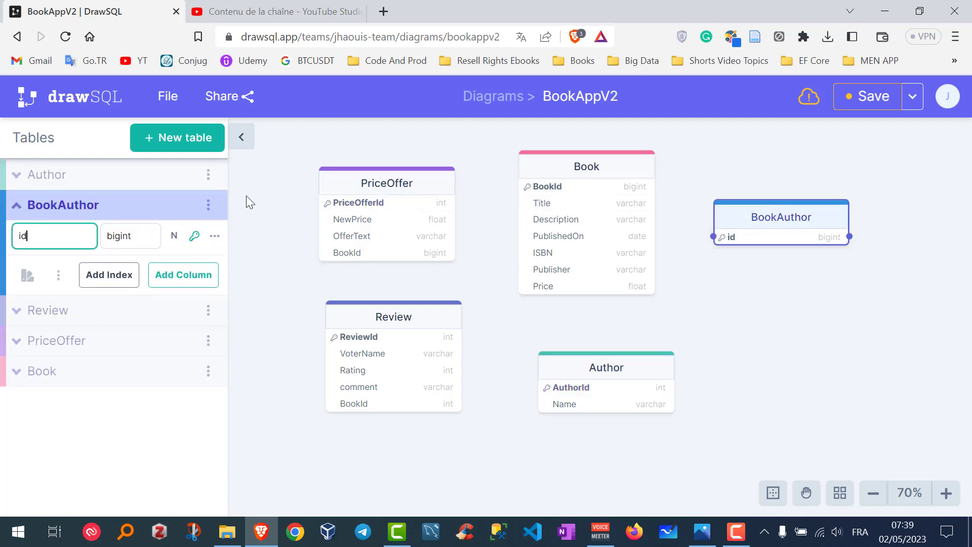
double_click(74, 234)
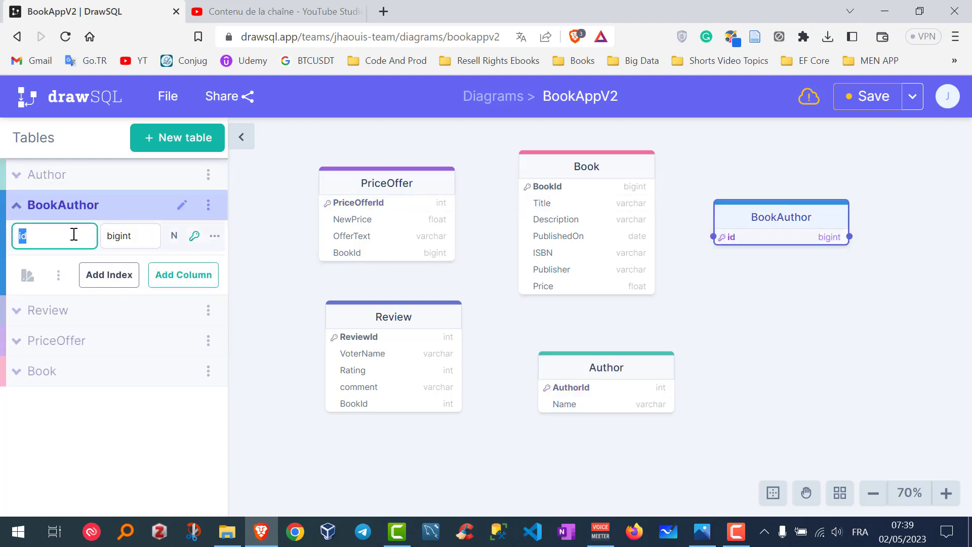
type("BookId")
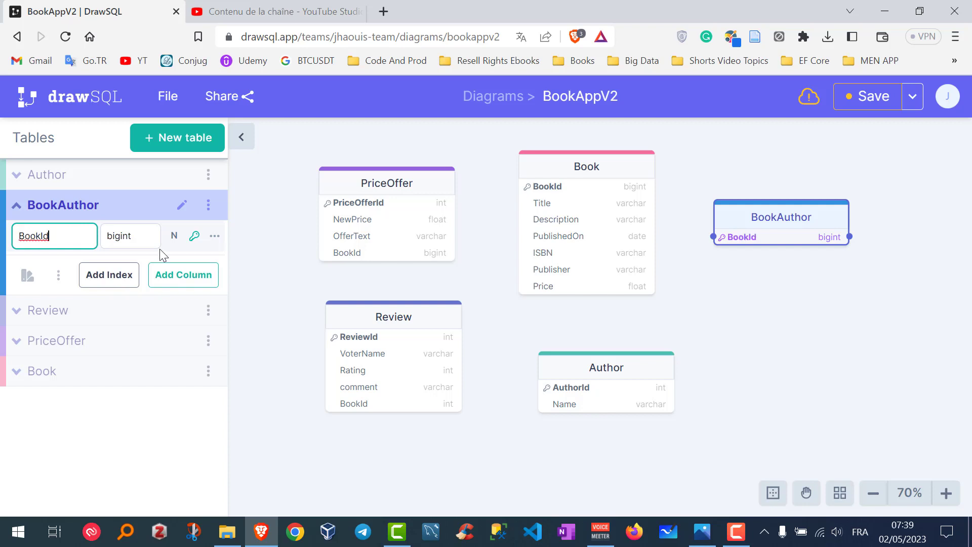
double_click(144, 239)
type("int")
key("Return")
type("AuthorI")
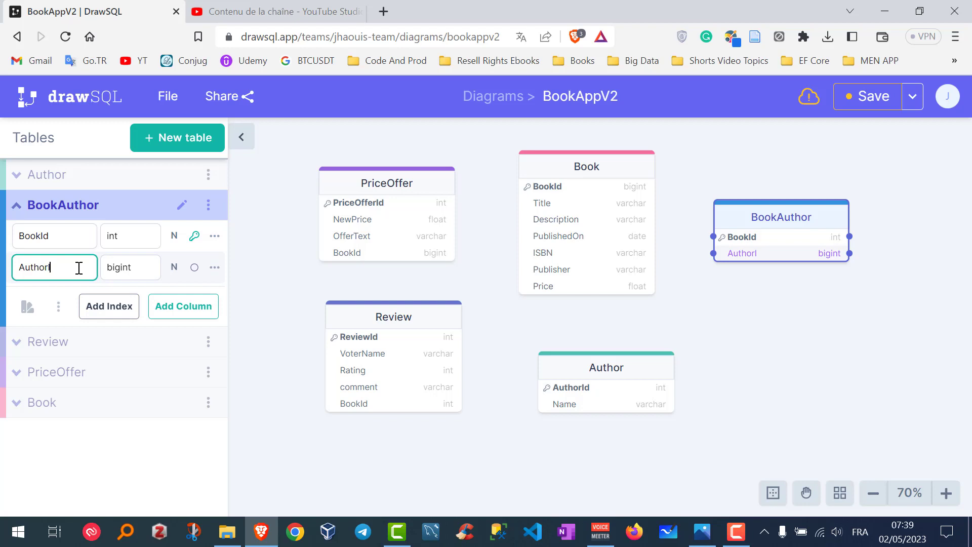
- Add AuthorId and Order columns to BookAuthor, both with int type
type("d")
double_click(142, 272)
type("i")
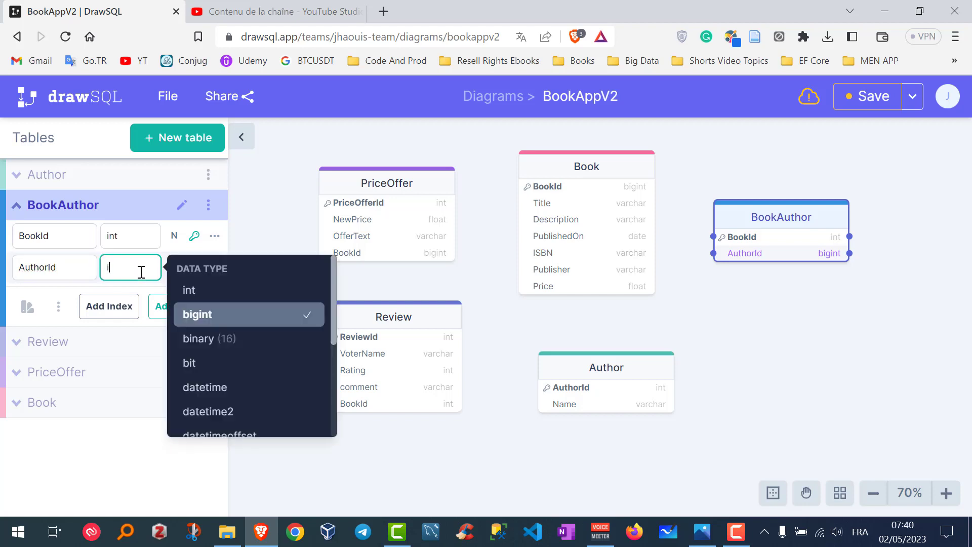
type("nt")
key("Return")
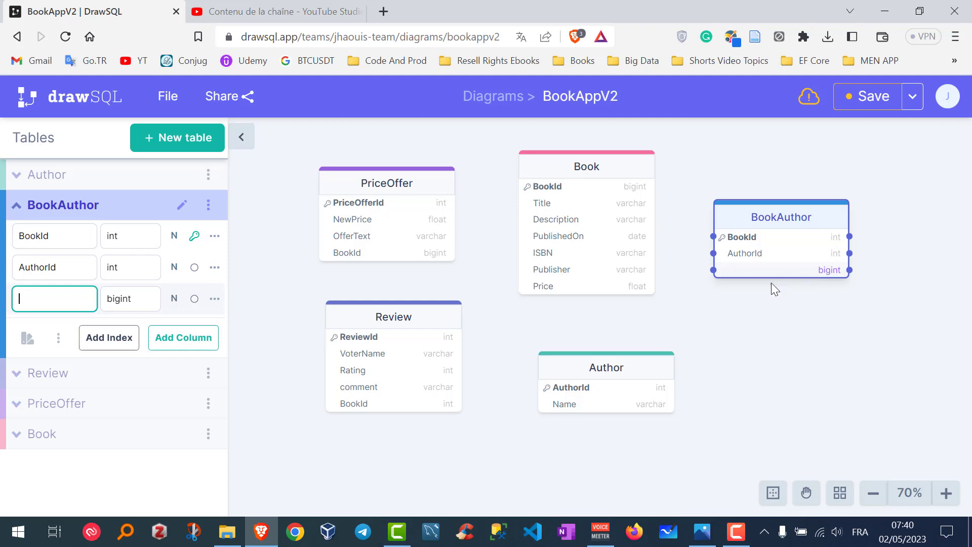
type("O")
type("rder")
left_click(142, 300)
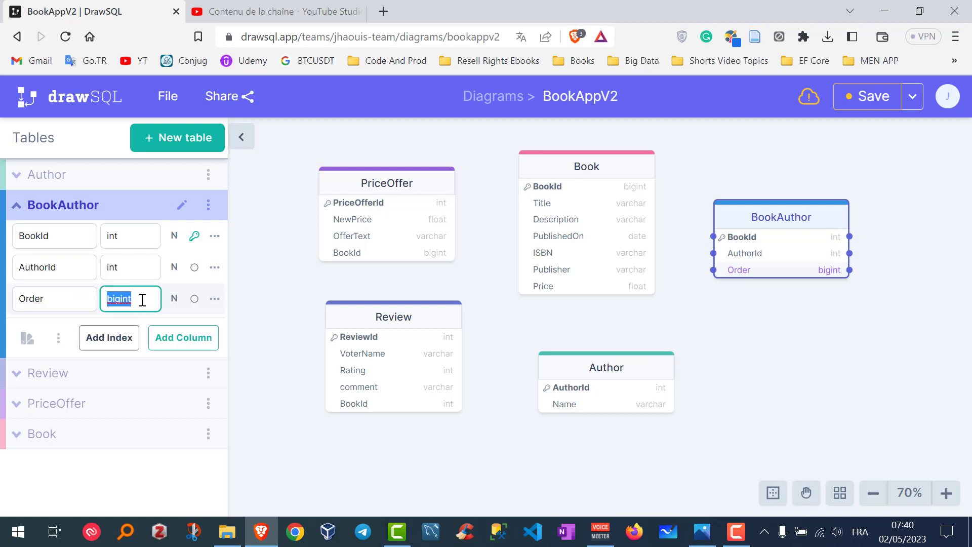
type("i")
left_click(189, 321)
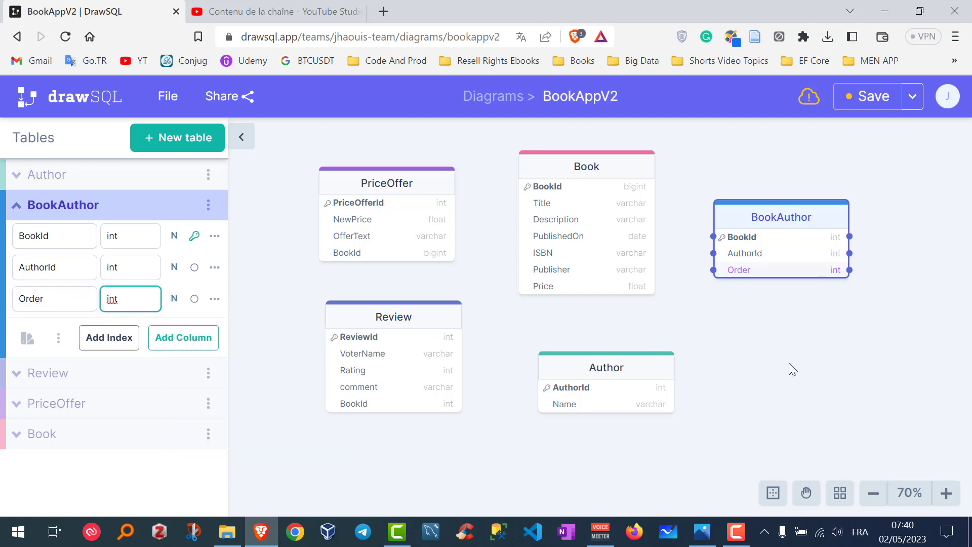
- Move BookAuthor further right and slightly reposition the Author, Review and PriceOffer tables
left_click_drag(802, 210, 868, 212)
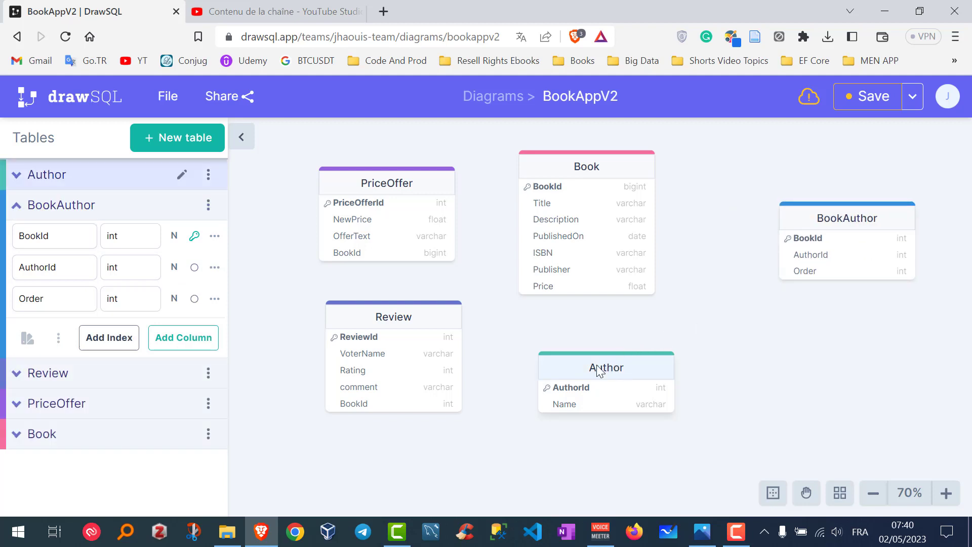
left_click_drag(599, 371, 600, 379)
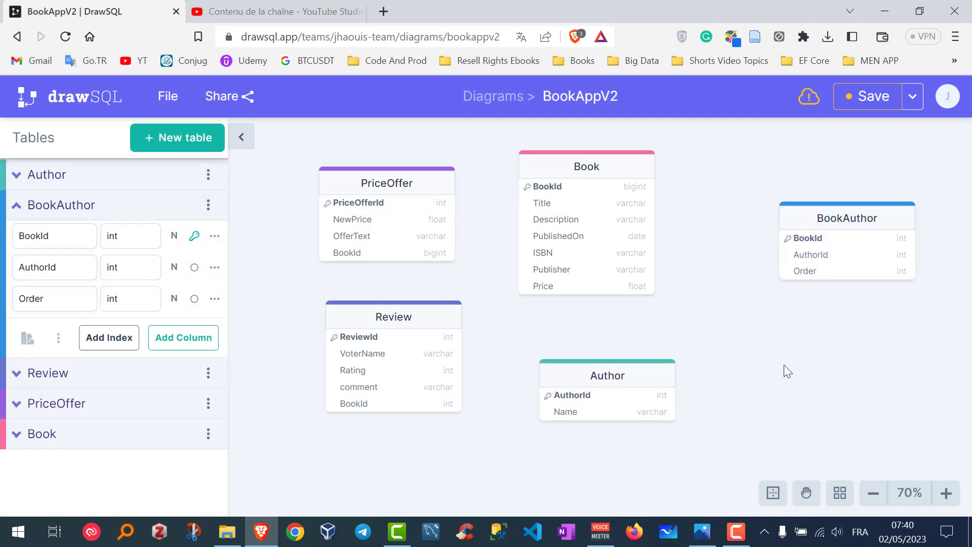
left_click_drag(418, 323, 424, 329)
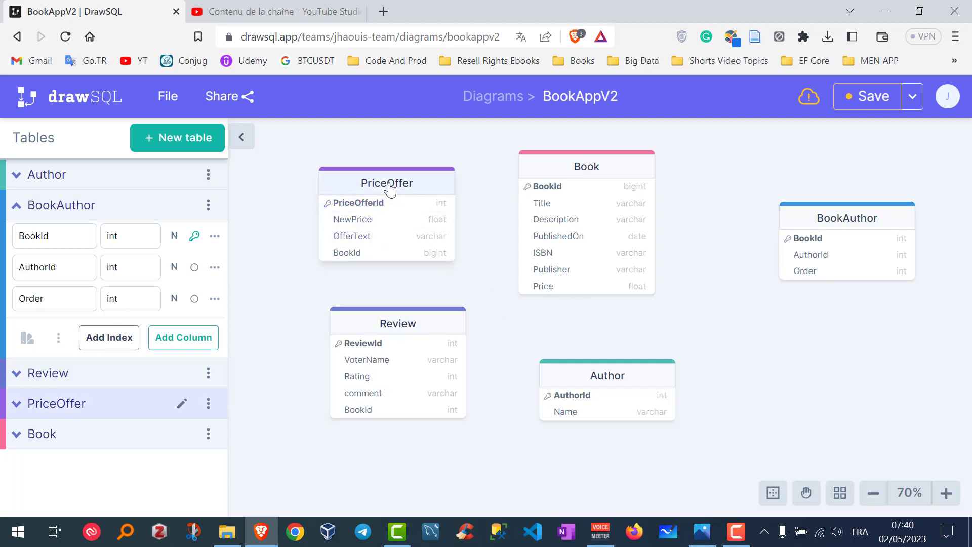
left_click_drag(386, 182, 385, 176)
- Shift the Book table right and open its columns, focusing the Title column
left_click_drag(566, 178, 589, 174)
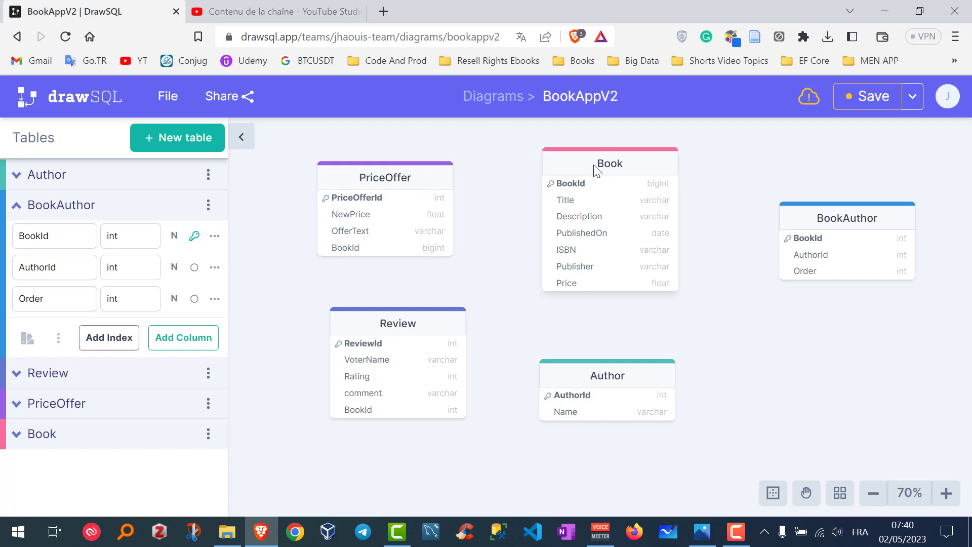
left_click_drag(611, 166, 624, 164)
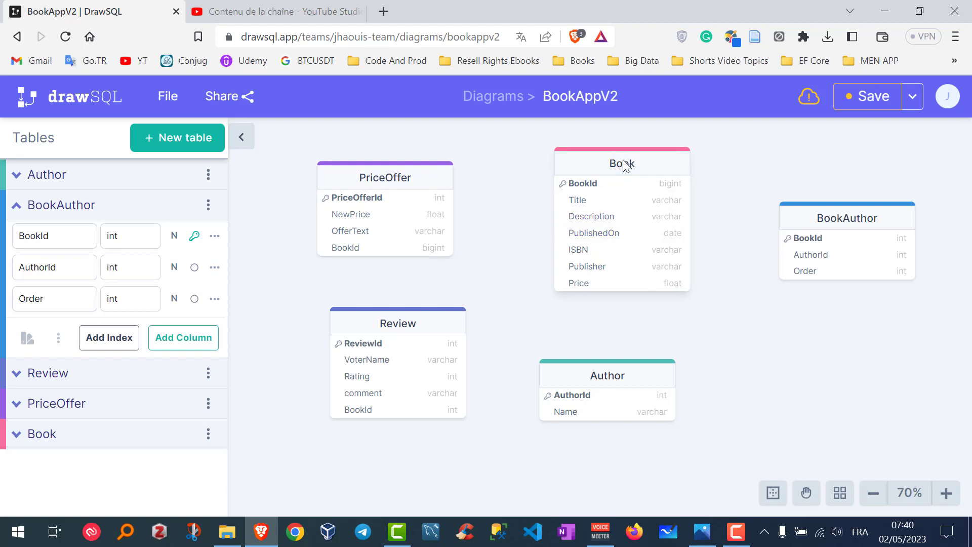
left_click(587, 190)
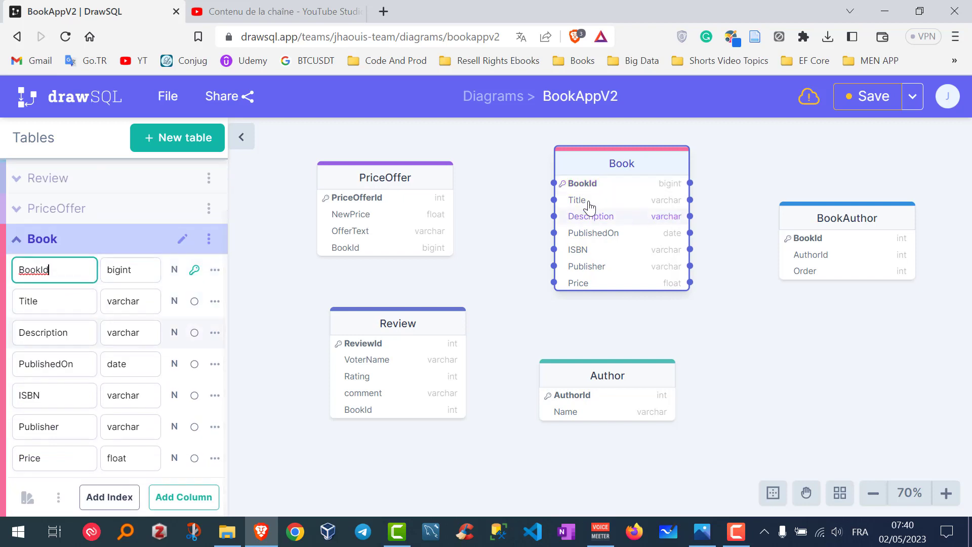
left_click(586, 205)
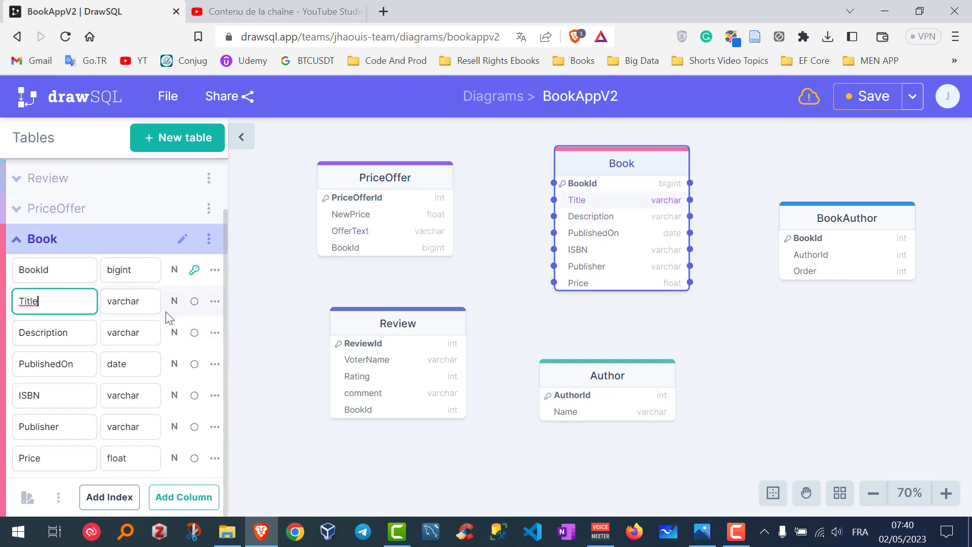
- Give the Book table's Title column a plain Index
left_click(194, 303)
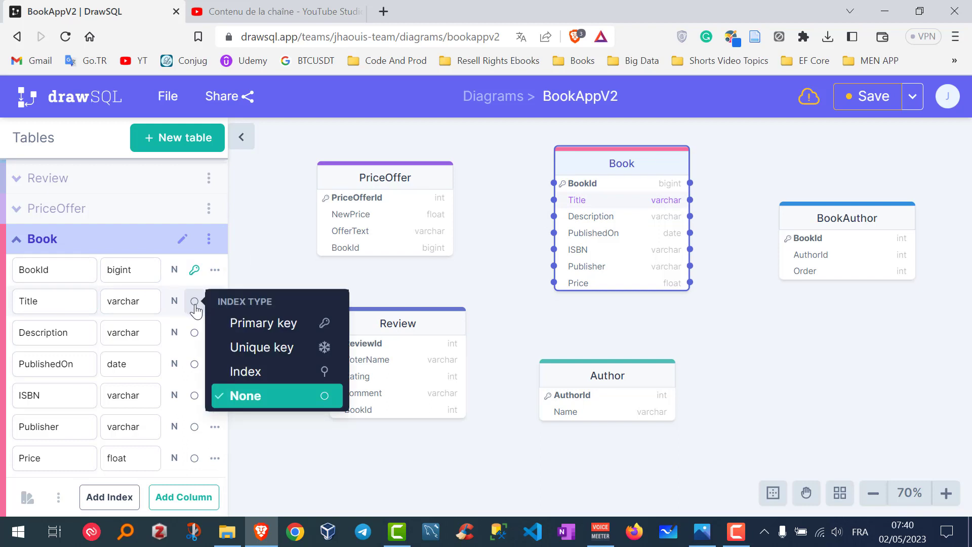
left_click(278, 379)
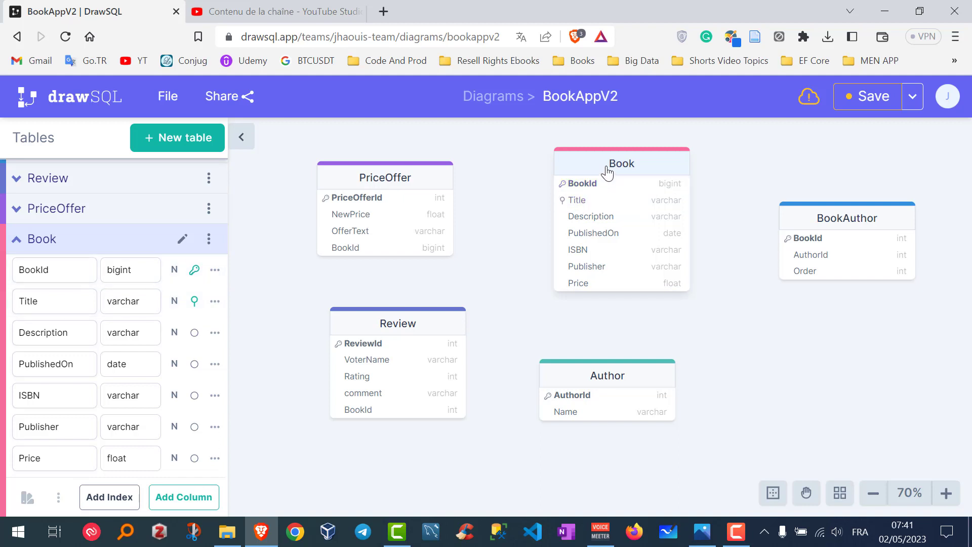
left_click_drag(605, 169, 581, 169)
key("ctrl+z")
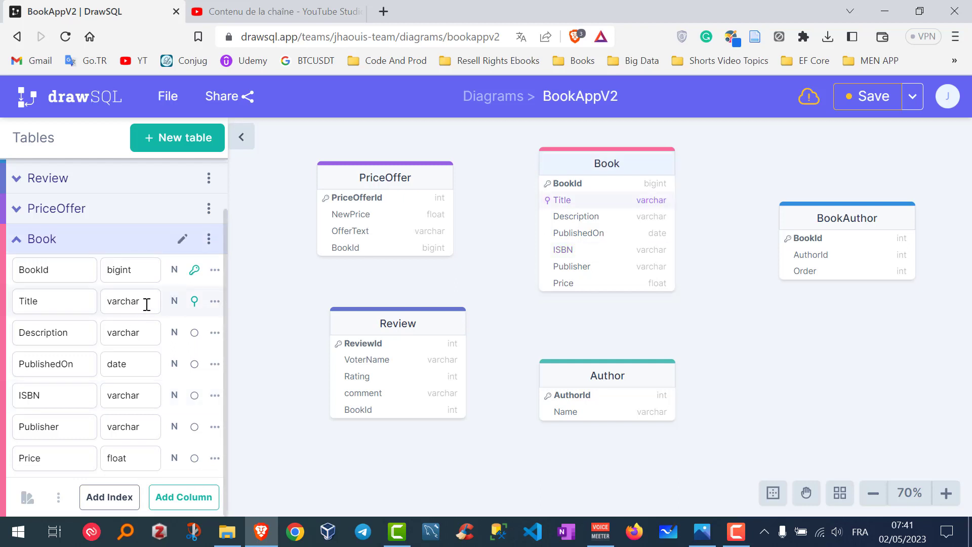
- Make Book's ISBN column a Unique key and rearrange the Review and PriceOffer tables
left_click(141, 399)
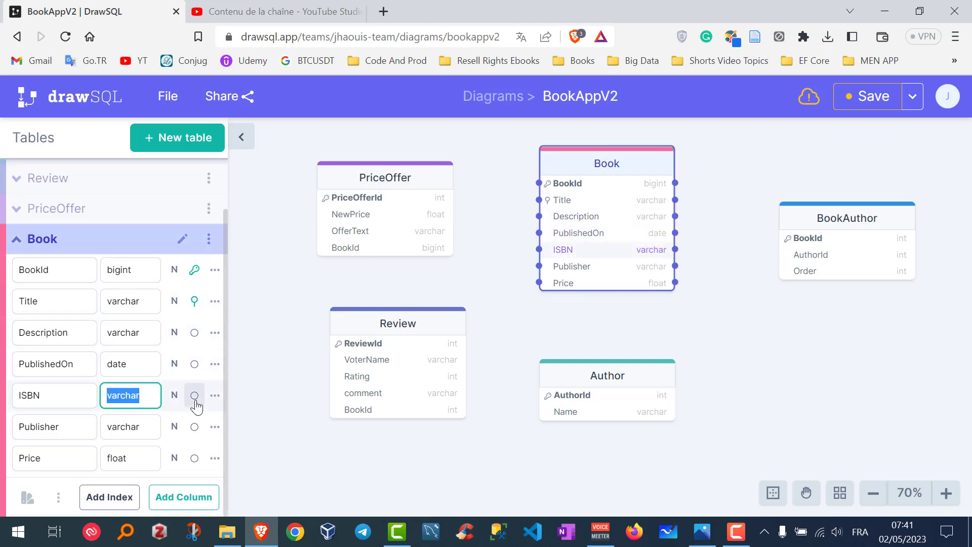
left_click(195, 398)
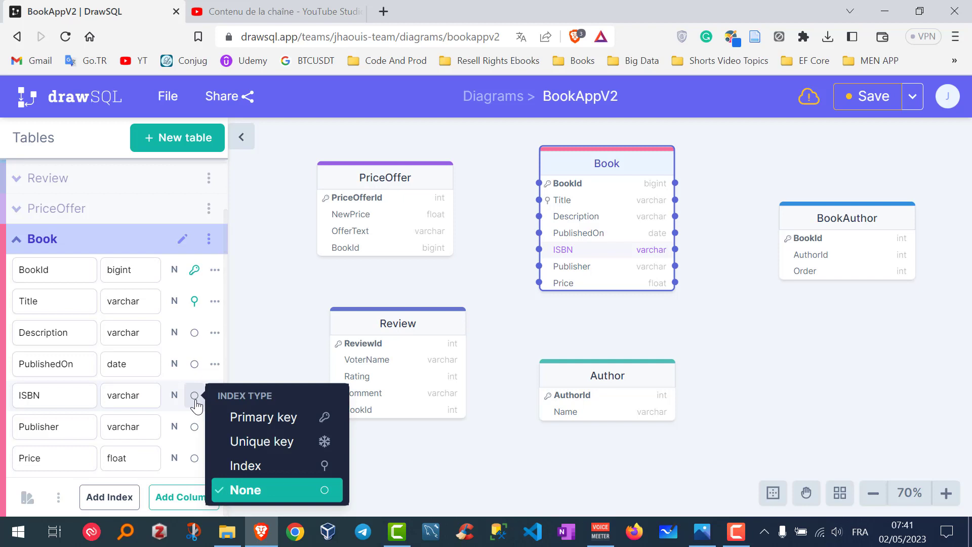
left_click(280, 450)
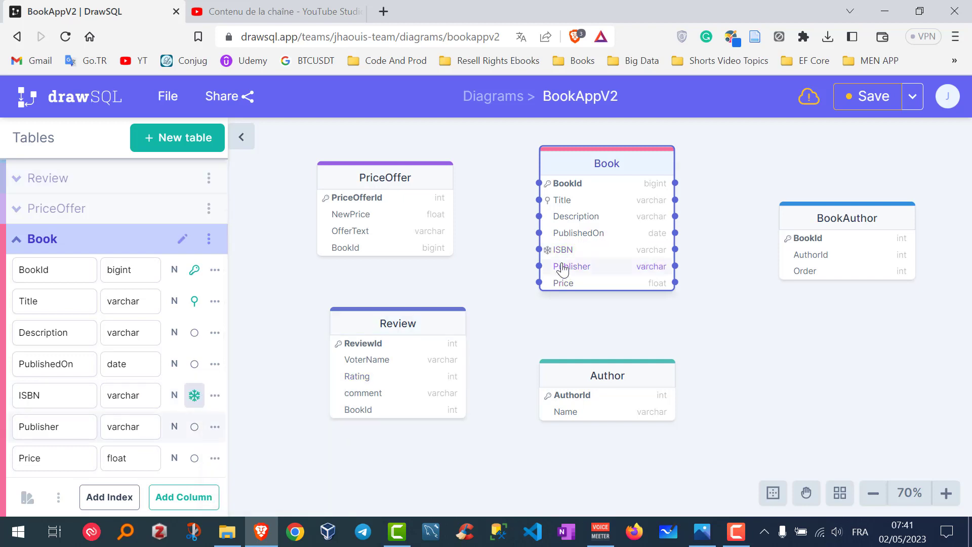
left_click_drag(439, 339, 420, 322)
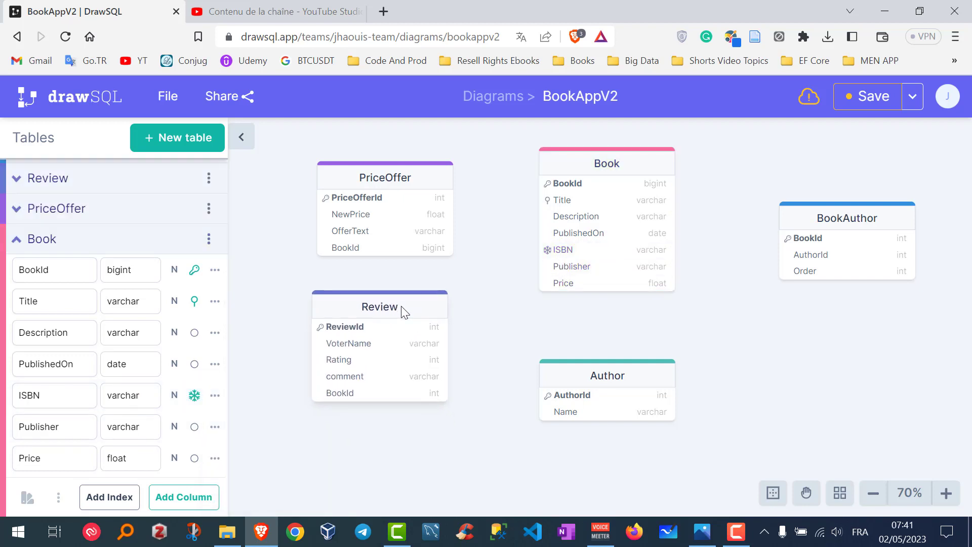
mouse_move(418, 180)
left_mouse_down()
mouse_move(436, 176)
mouse_move(403, 171)
left_mouse_up()
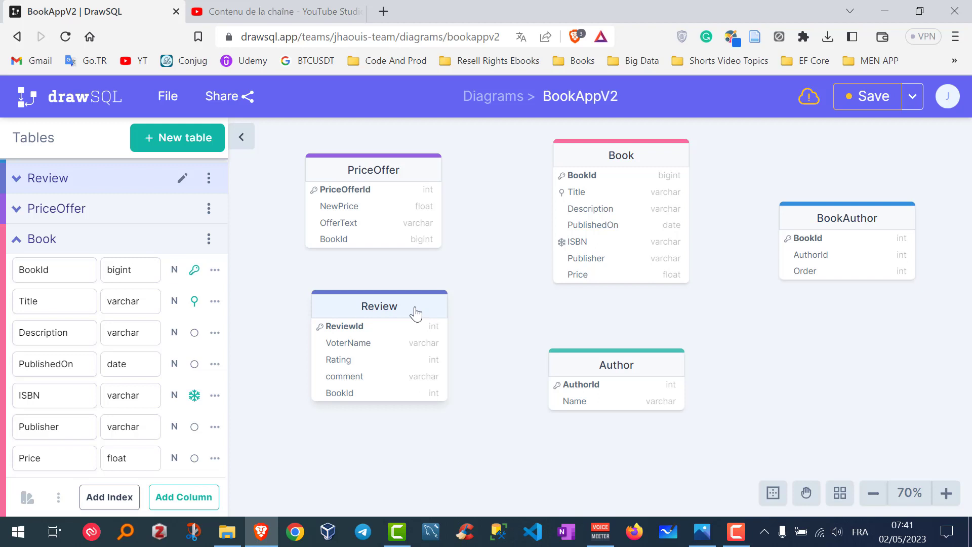
- Give the Review table's VoterName column a plain Index
left_click(348, 330)
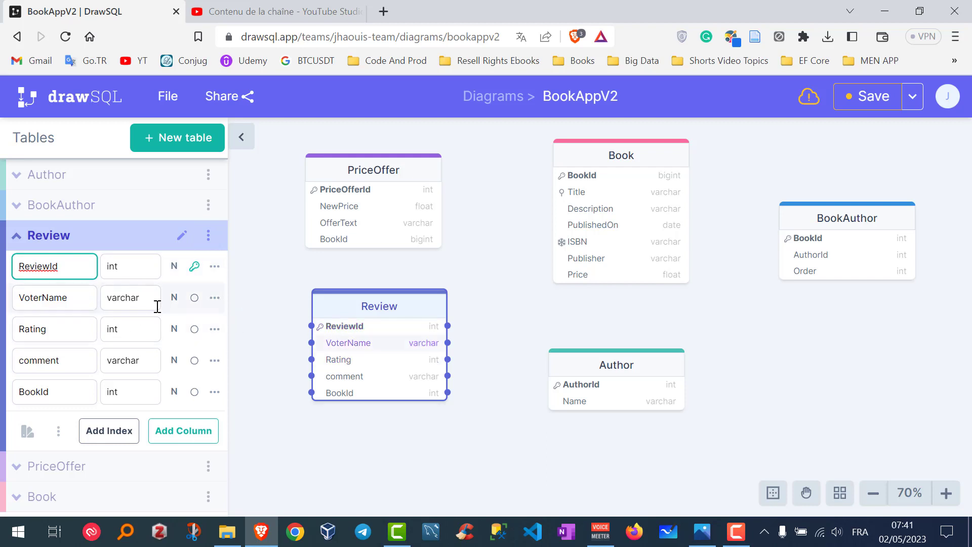
left_click(194, 298)
left_click(265, 369)
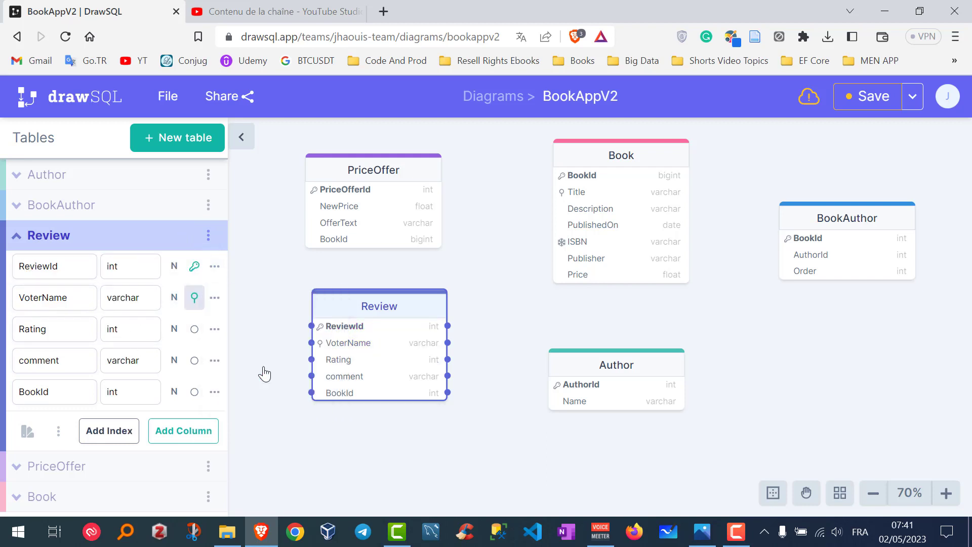
left_click(477, 321)
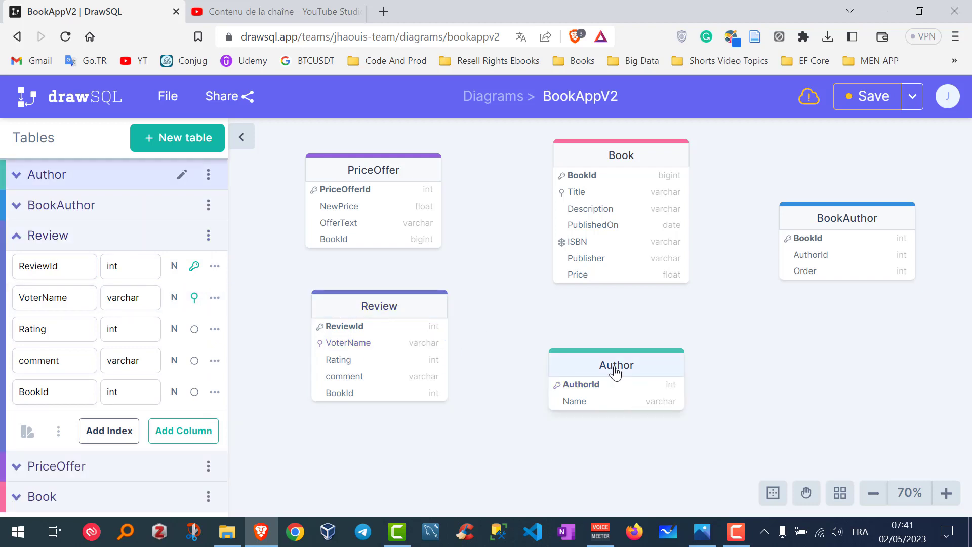
- Nudge the Author table up and open the Author and BookAuthor tables' columns
left_click_drag(617, 371, 615, 364)
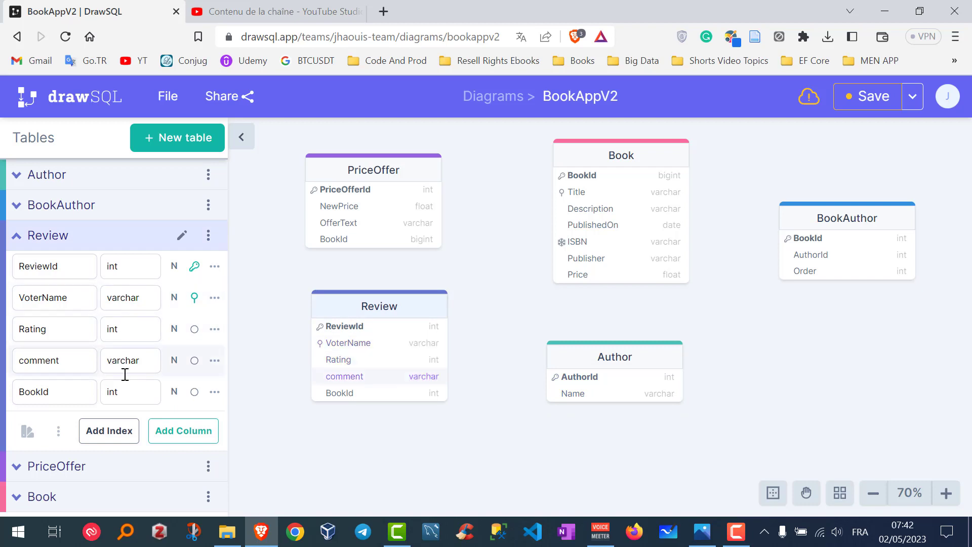
left_click(586, 360)
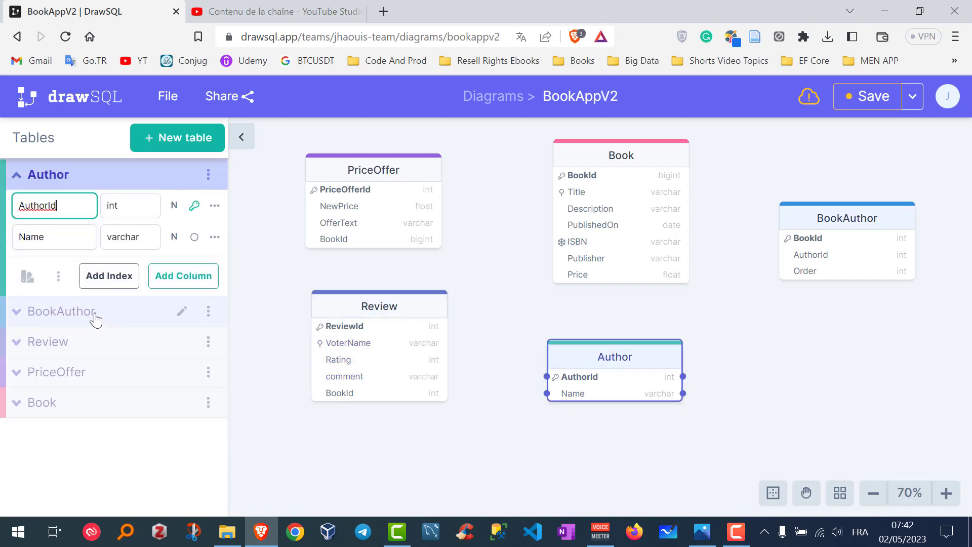
left_click_drag(849, 217, 847, 208)
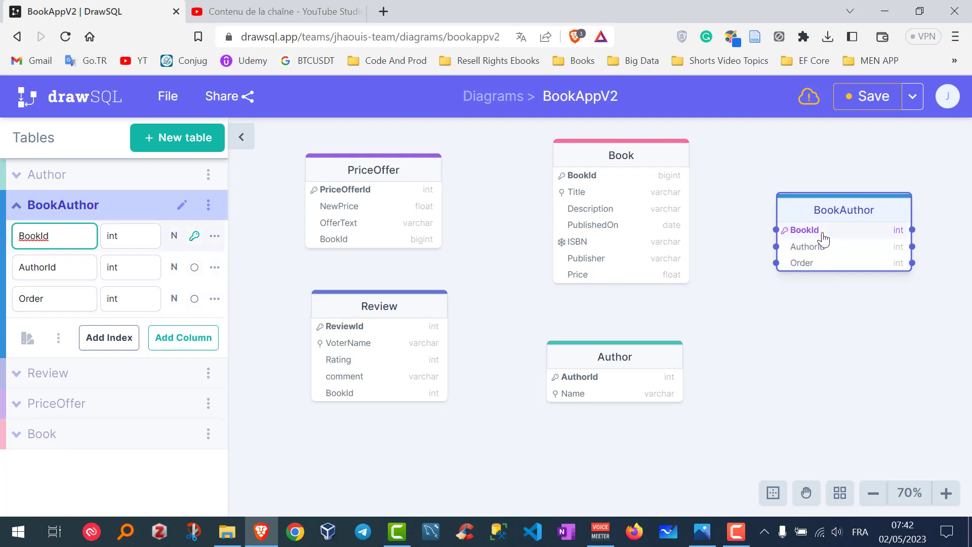
- Make AuthorId a primary key alongside BookId in the BookAuthor table
left_click(197, 270)
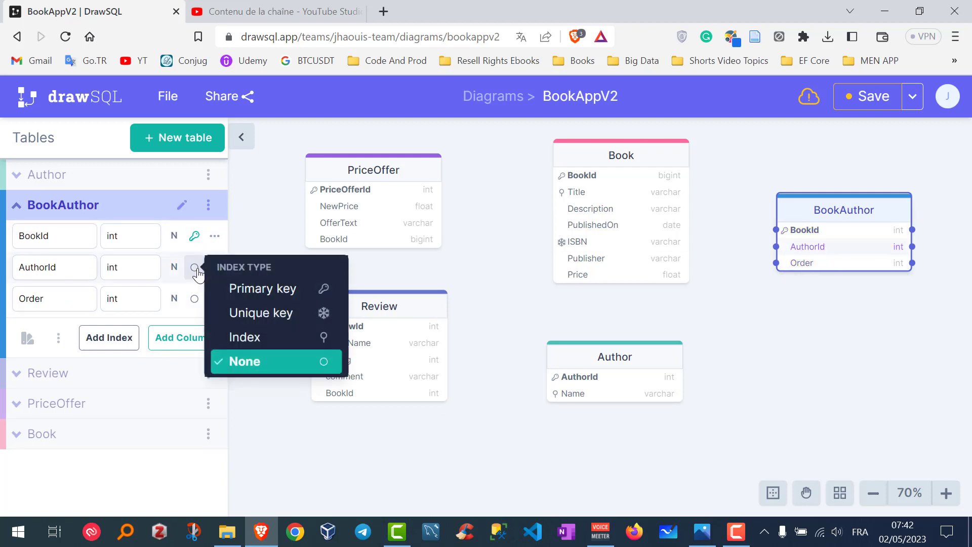
left_click(286, 295)
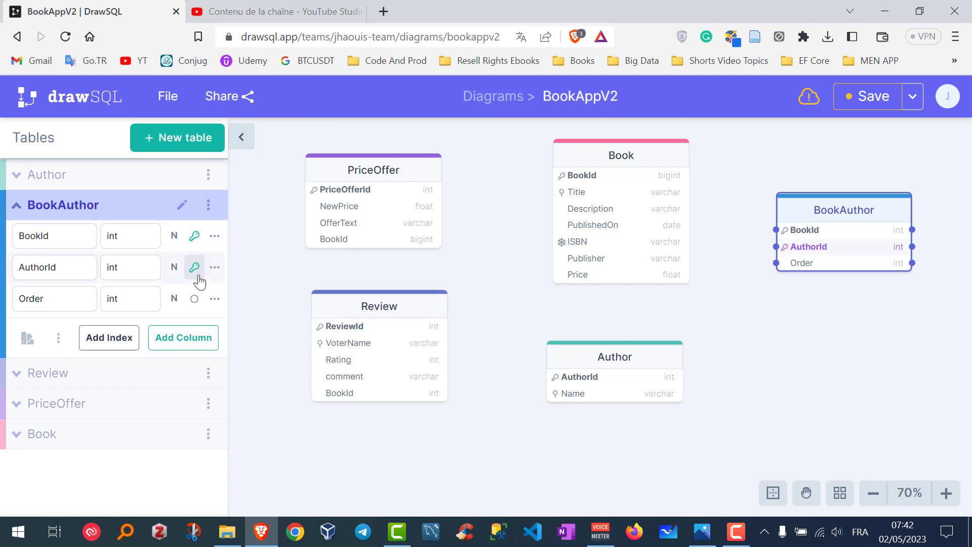
left_click(195, 236)
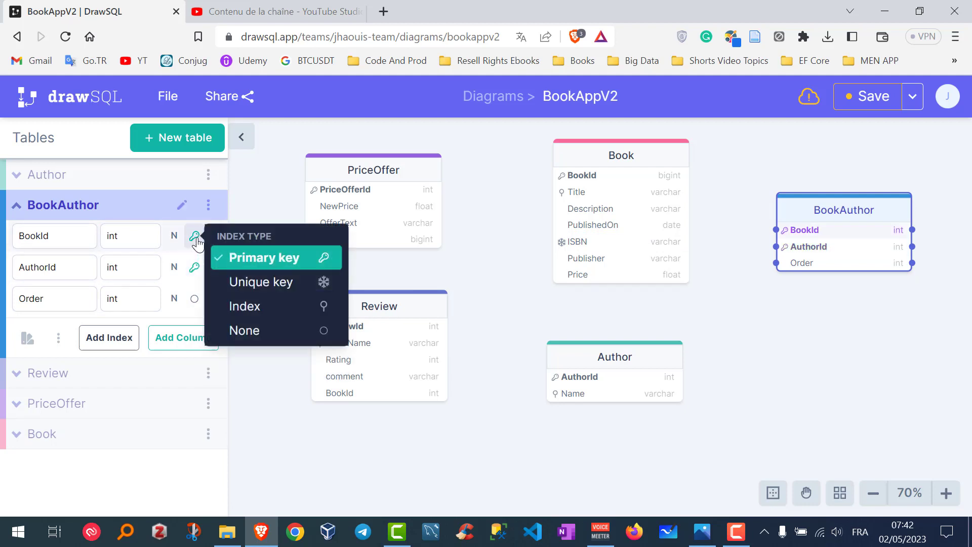
left_click(195, 269)
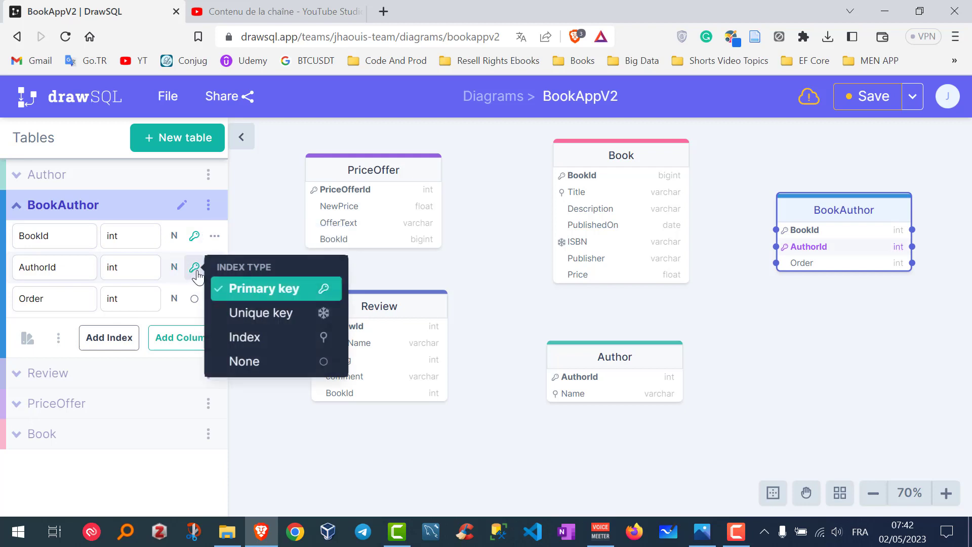
- Nudge BookAuthor down and right, save the diagram, and shift Book slightly down
left_click(781, 379)
left_click_drag(825, 220, 831, 238)
left_click(872, 101)
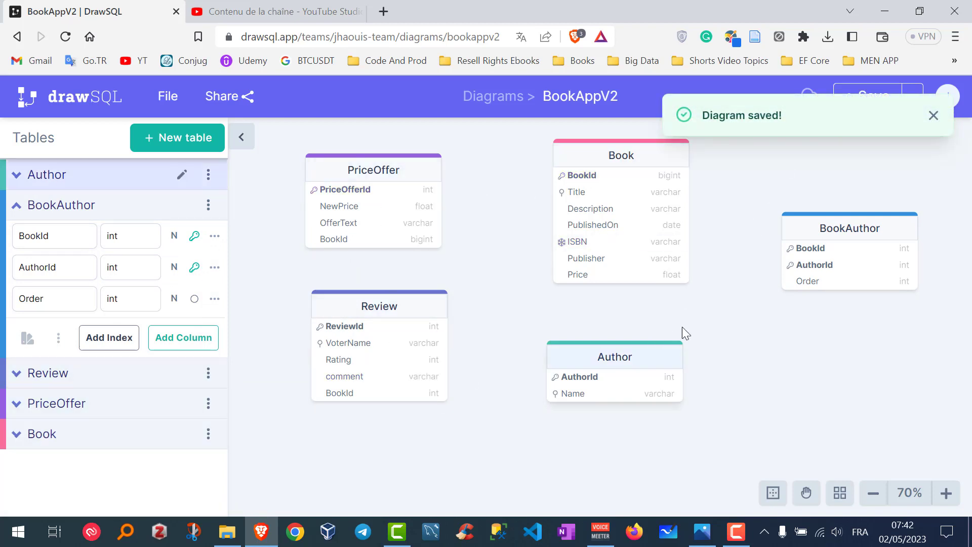
left_click_drag(588, 170, 586, 177)
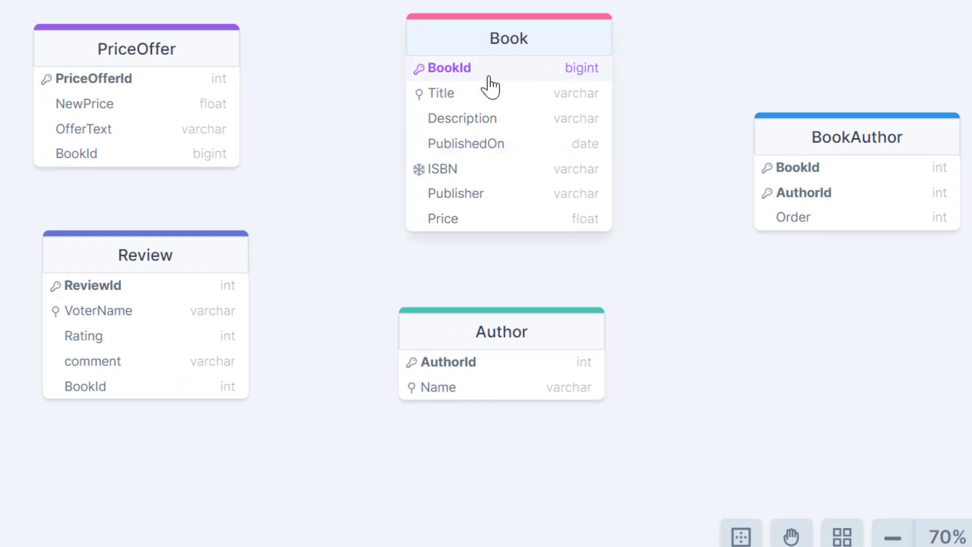
- Draw a One-To-One relationship from Book.BookId to PriceOffer.BookId
left_click(436, 73)
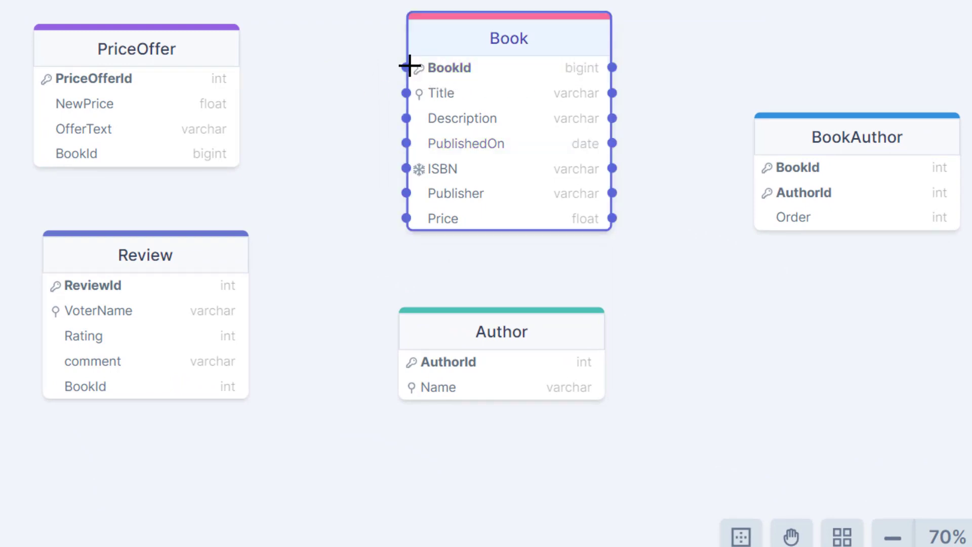
mouse_move(406, 67)
left_mouse_down()
mouse_move(244, 159)
mouse_move(218, 153)
left_mouse_up()
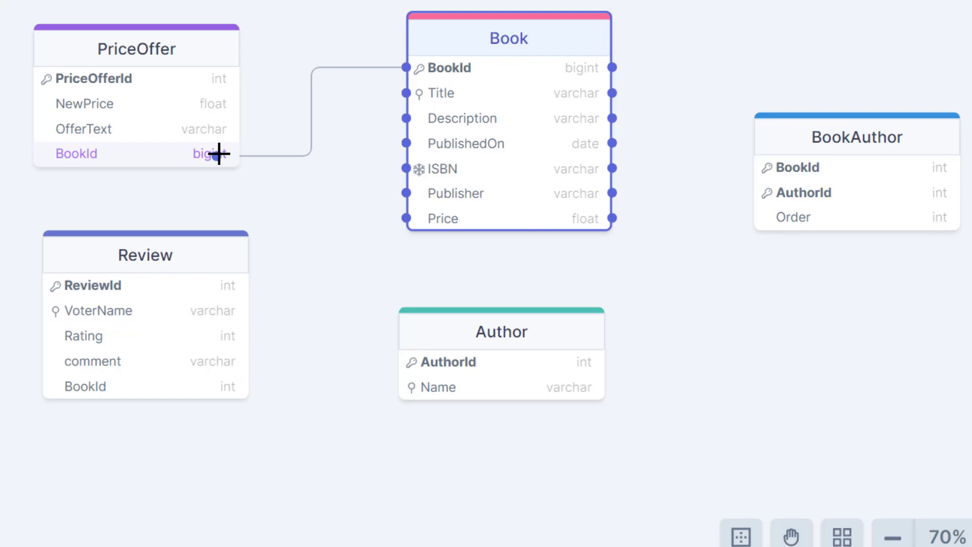
left_click_drag(219, 153, 219, 153)
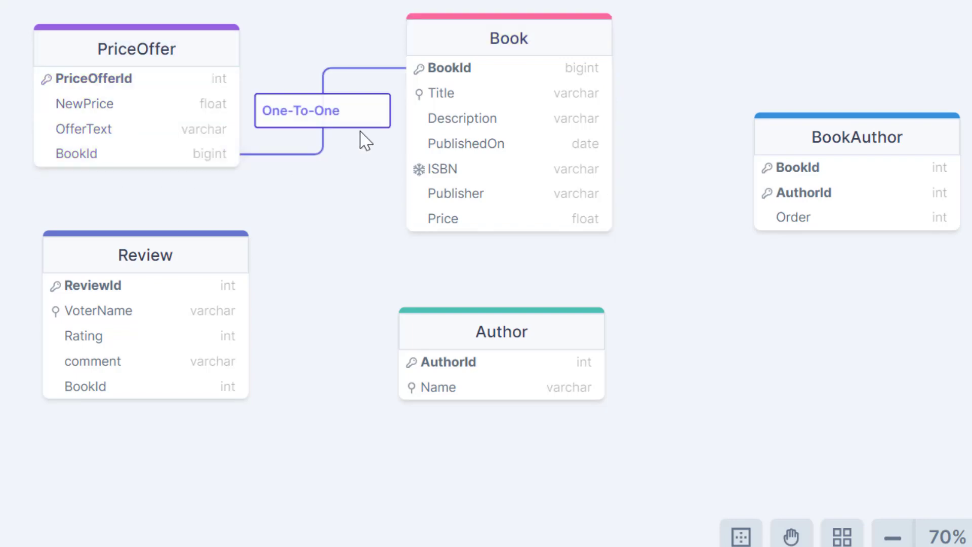
left_click(374, 111)
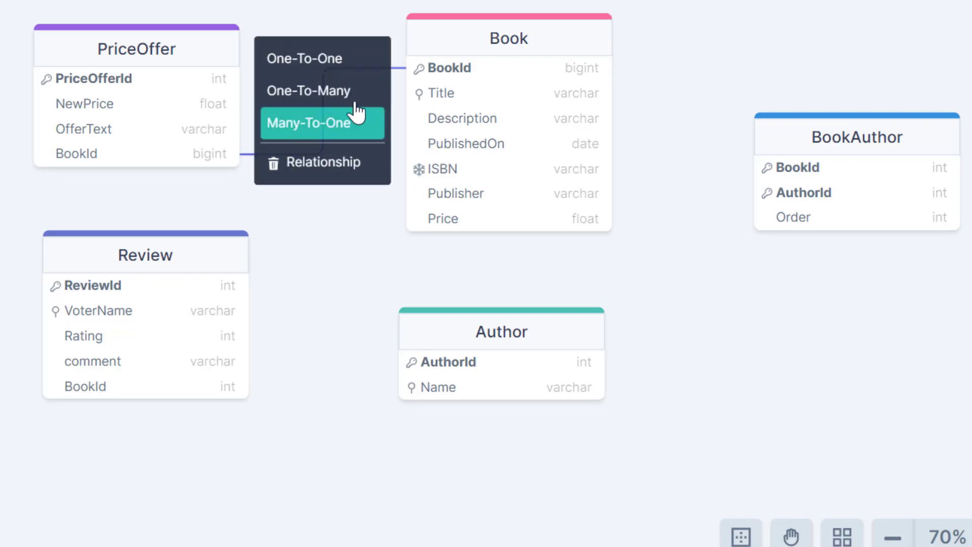
left_click(311, 61)
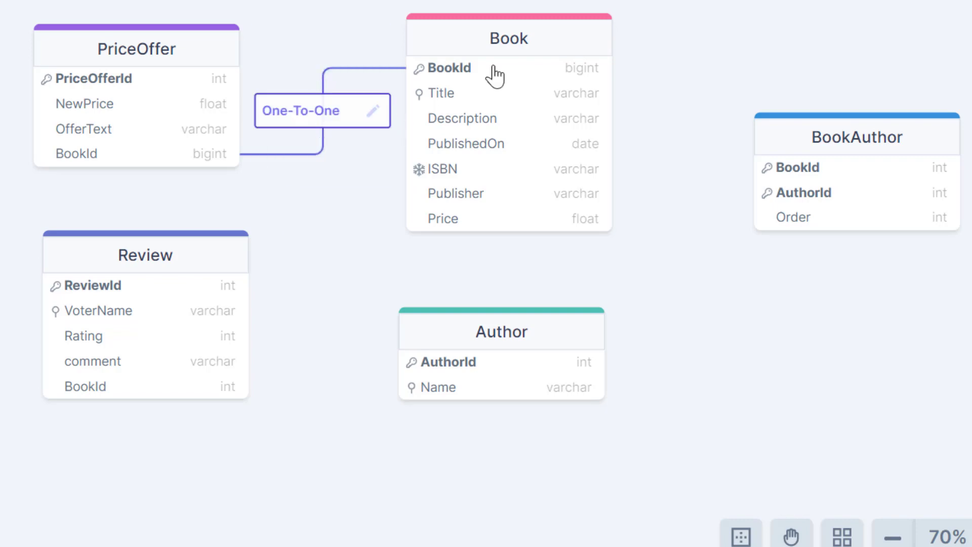
left_click(738, 50)
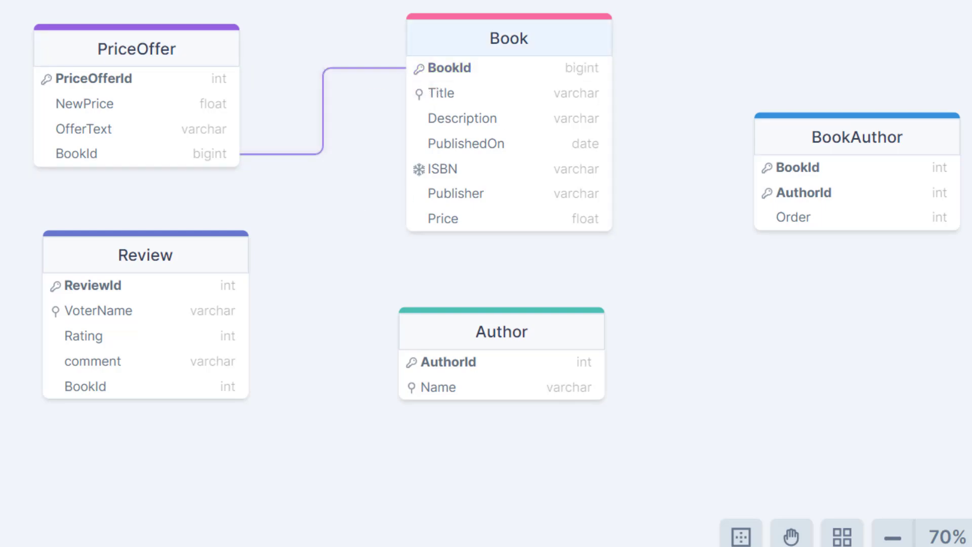
- Link Book.BookId to Review.BookId and reposition the Review and PriceOffer tables
left_click(468, 106)
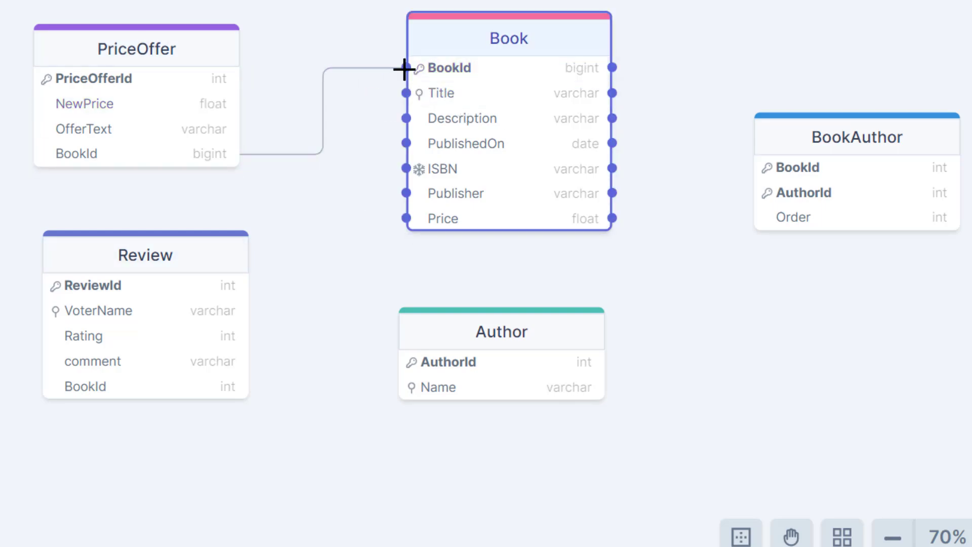
left_click_drag(405, 67, 220, 390)
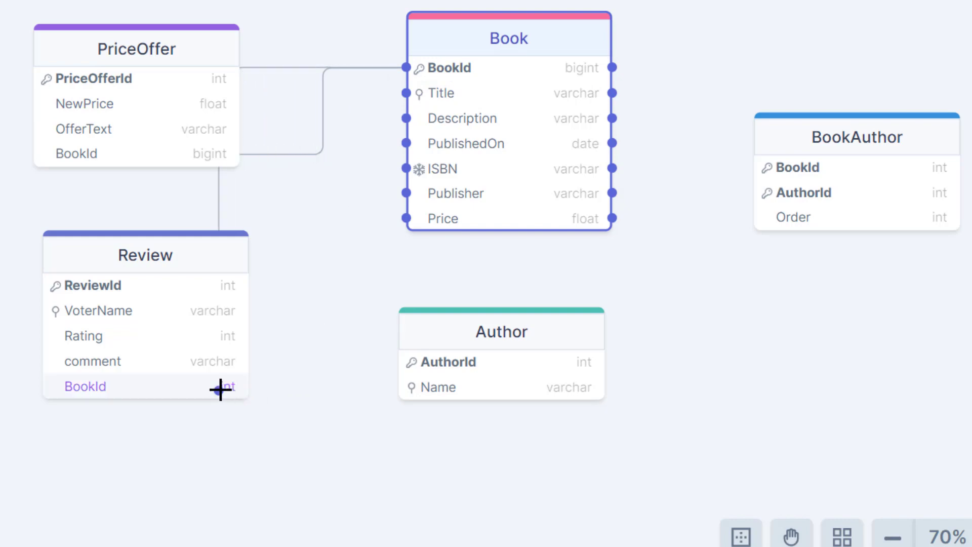
left_click(238, 389)
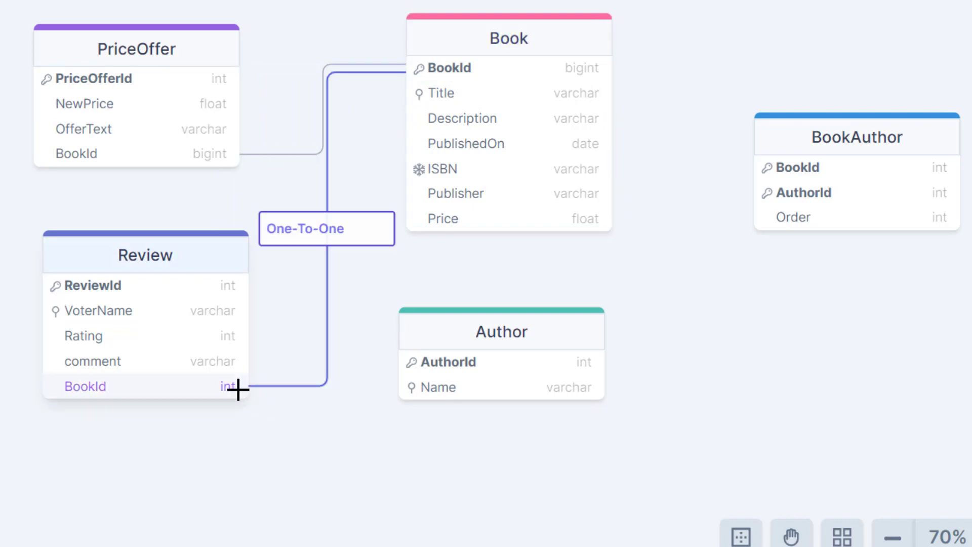
left_click_drag(197, 265, 143, 258)
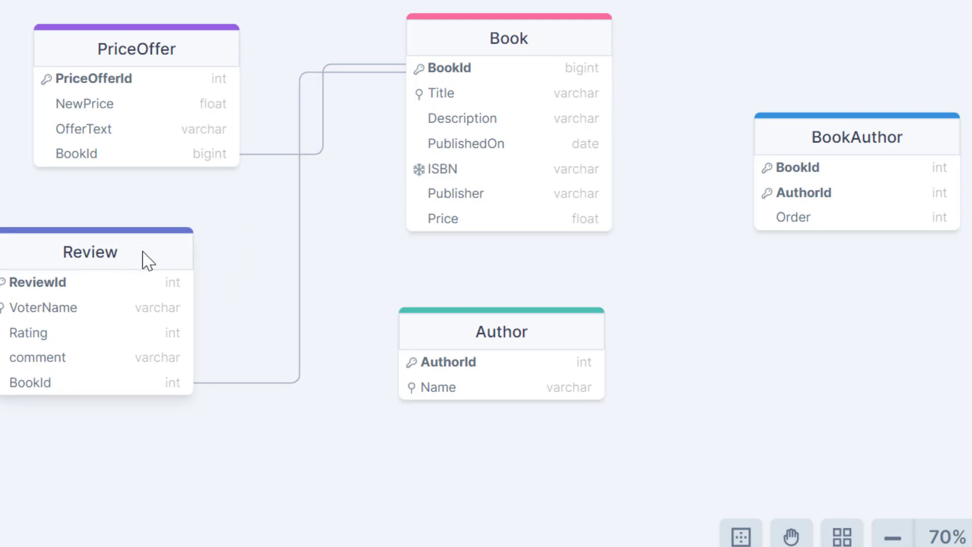
left_click_drag(169, 48, 108, 30)
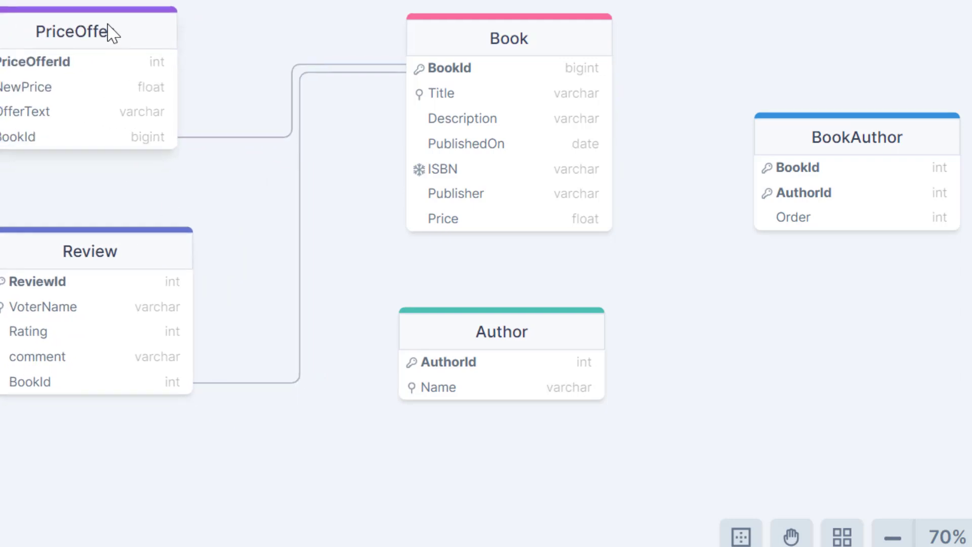
left_click_drag(208, 288, 273, 245)
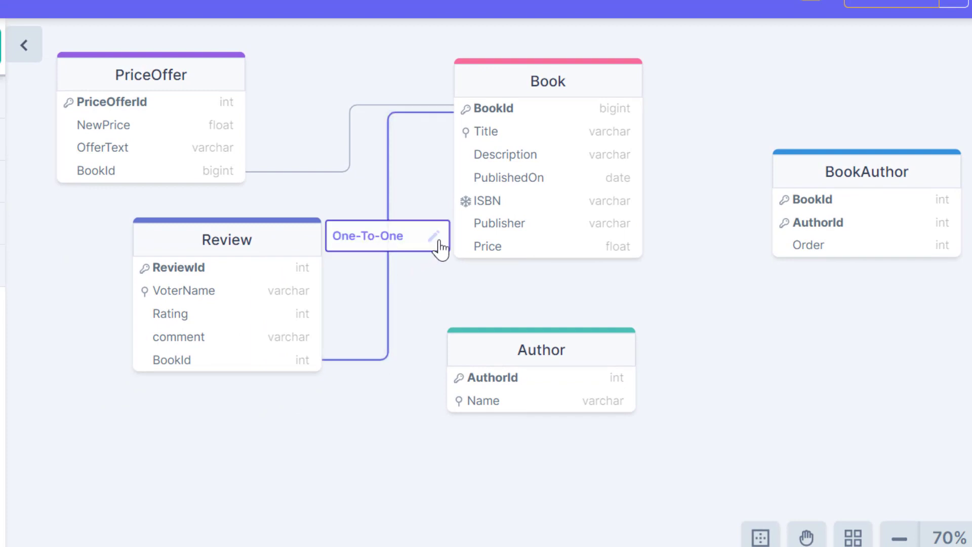
- Set the Book–Review relationship to One-To-Many and nudge the Author and Book tables right
left_click(439, 243)
left_click(391, 223)
left_click_drag(577, 357, 600, 354)
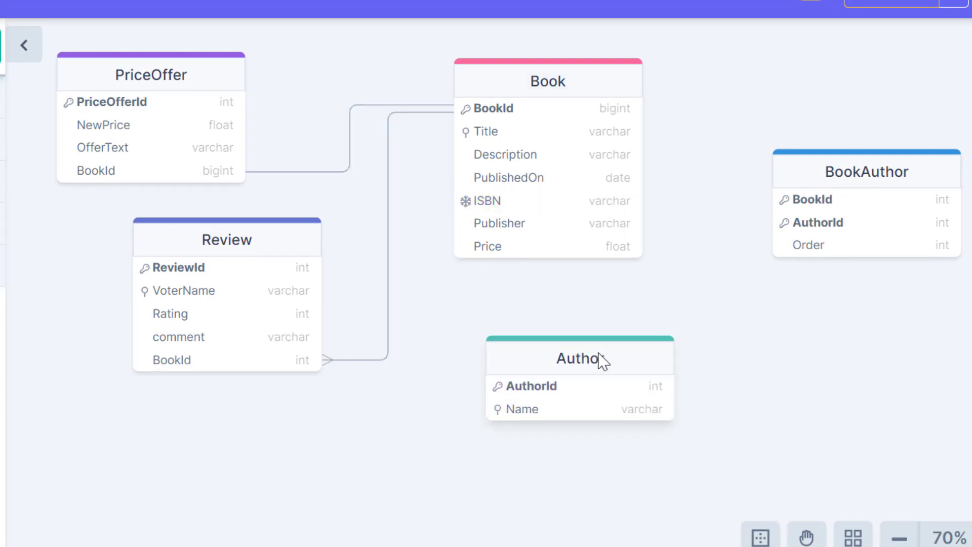
left_click_drag(568, 92, 573, 91)
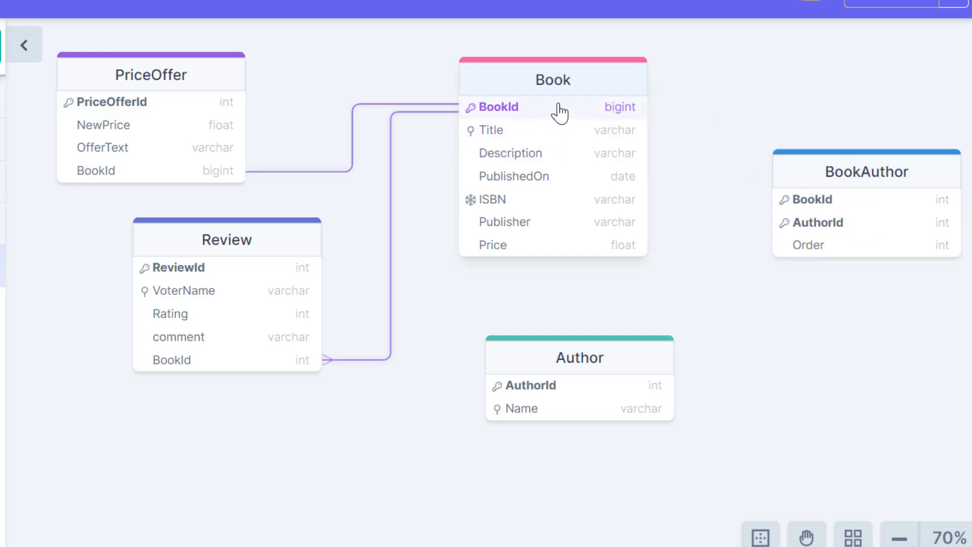
- Link Book.BookId to BookAuthor.BookId as a One-To-Many relationship
left_click(614, 117)
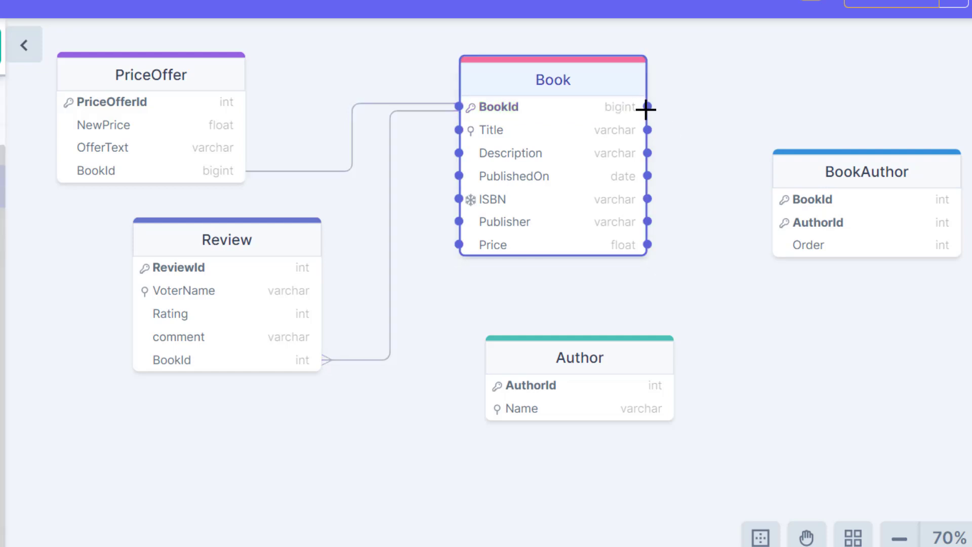
left_click_drag(647, 106, 769, 199)
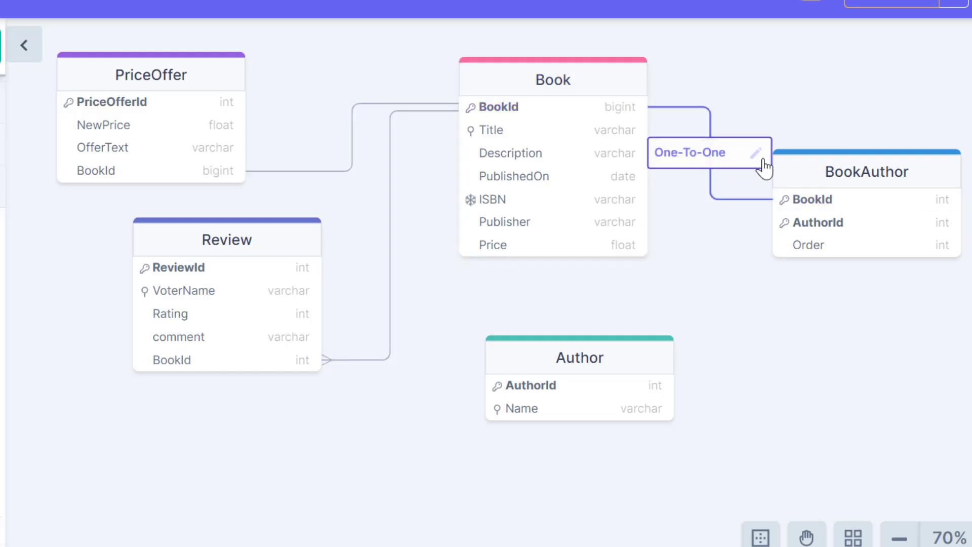
left_click(758, 156)
left_click(717, 143)
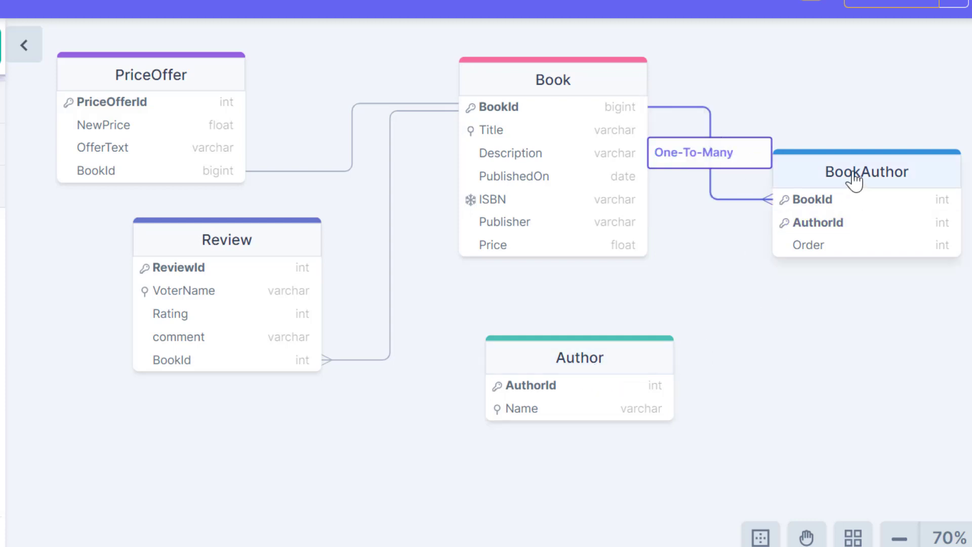
- Link Author.AuthorId to BookAuthor.AuthorId as One-To-Many, then reposition Author, Review and PriceOffer
left_click(575, 400)
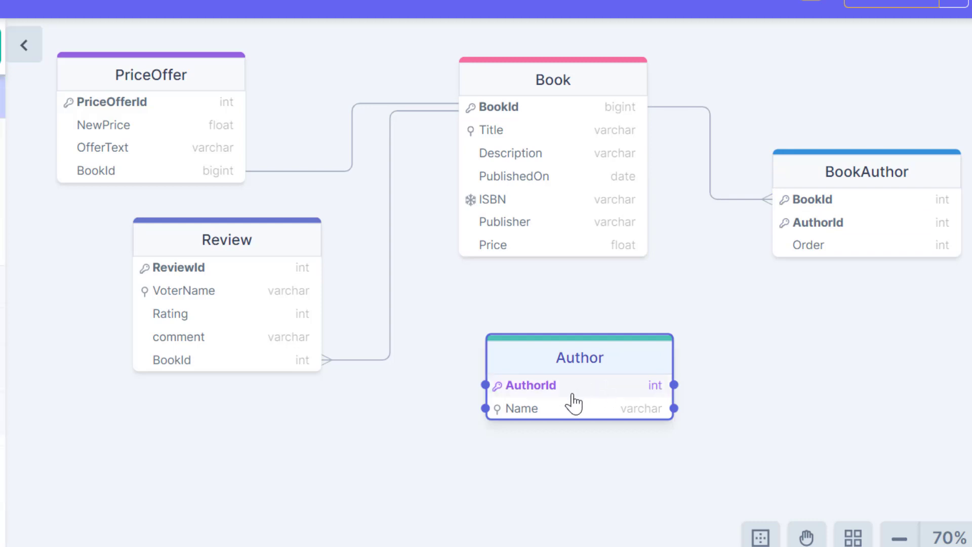
left_click_drag(670, 383, 796, 230)
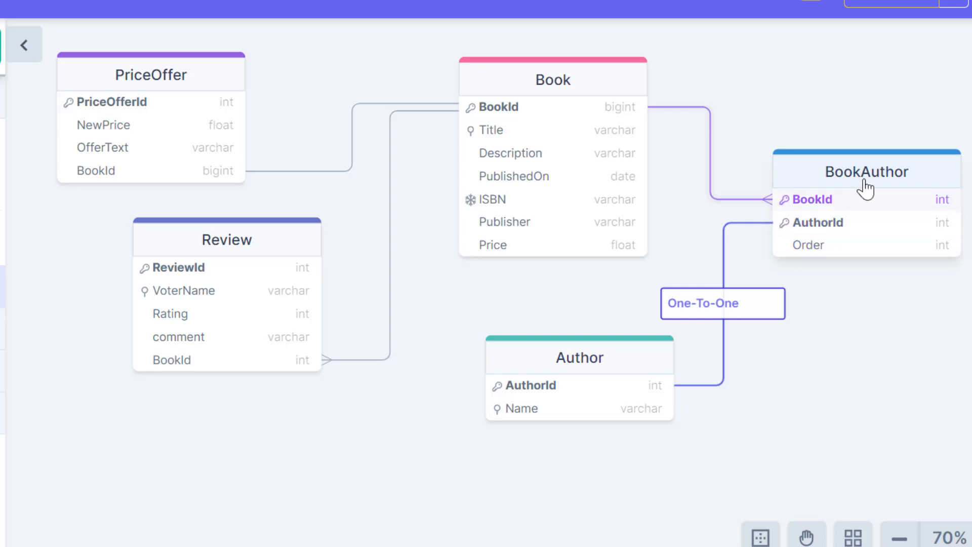
mouse_move(722, 302)
left_click(770, 316)
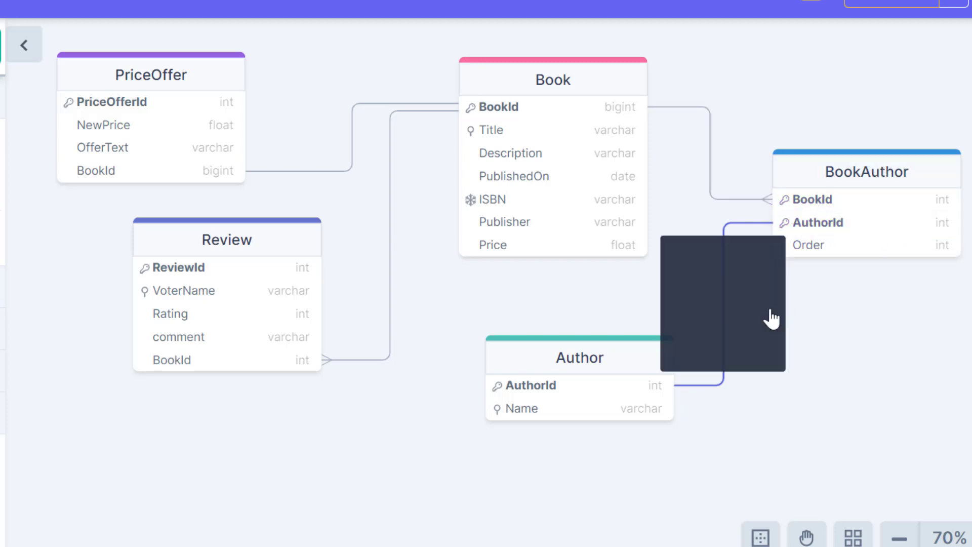
left_click(713, 293)
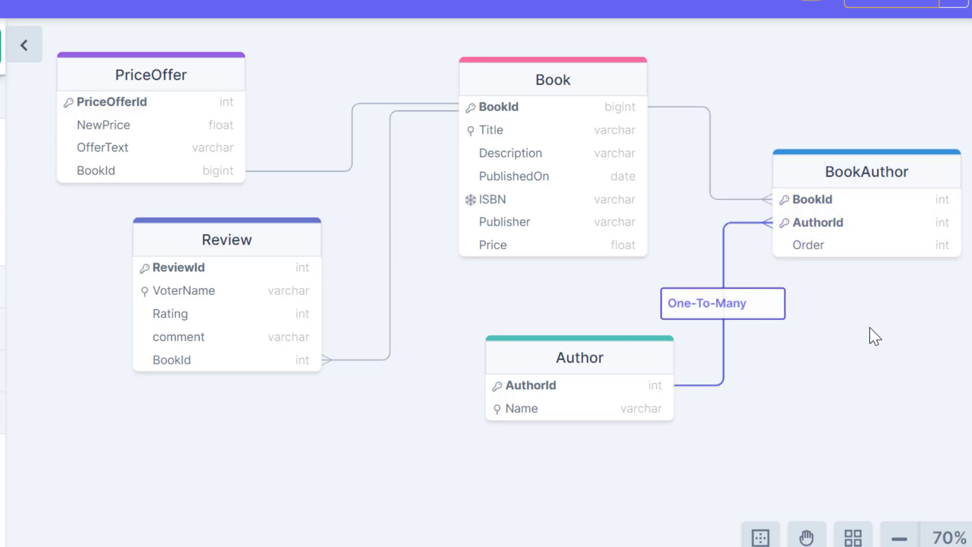
mouse_move(642, 354)
left_mouse_down()
mouse_move(599, 334)
mouse_move(607, 325)
left_mouse_up()
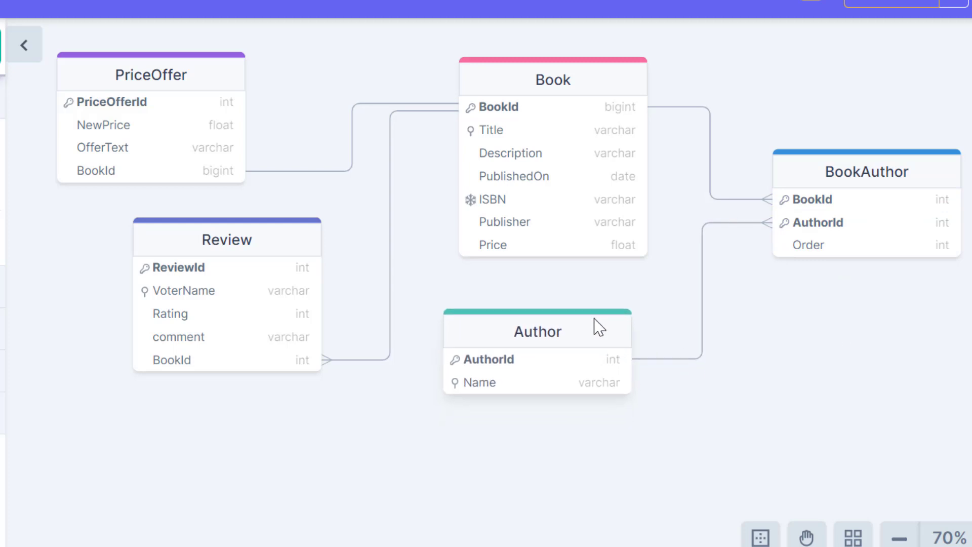
left_click_drag(223, 241, 234, 290)
mouse_move(219, 75)
left_mouse_down()
mouse_move(265, 74)
mouse_move(259, 66)
left_mouse_up()
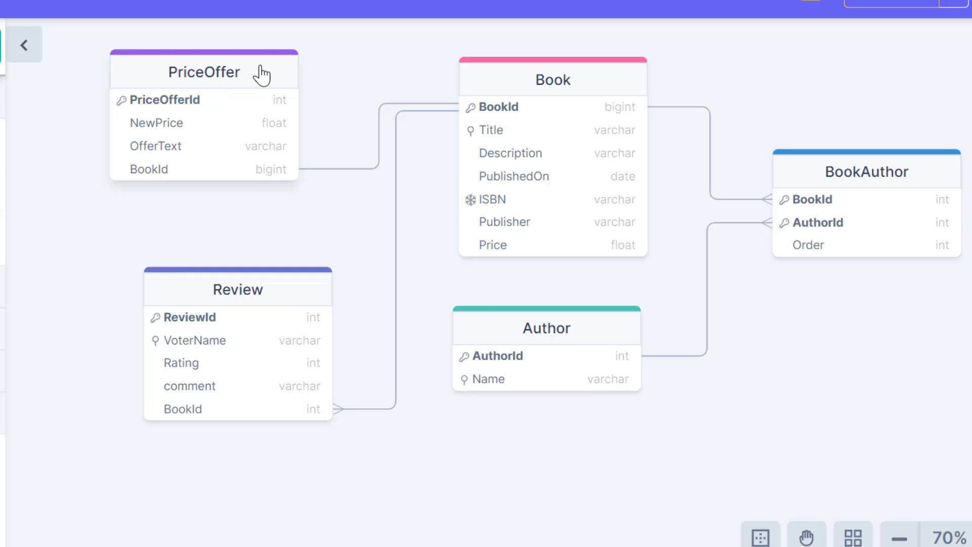